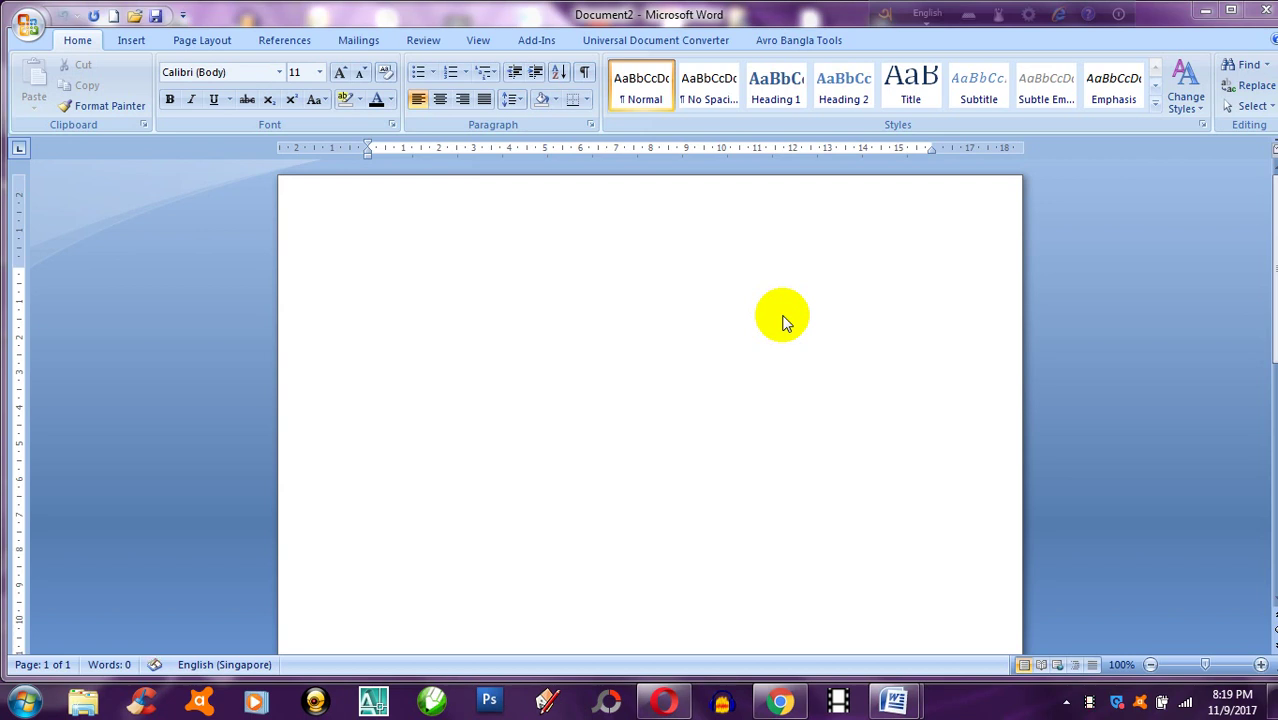
# Open the employee relations project report from the Office button's Recent Documents list
pyautogui.click(627, 320)
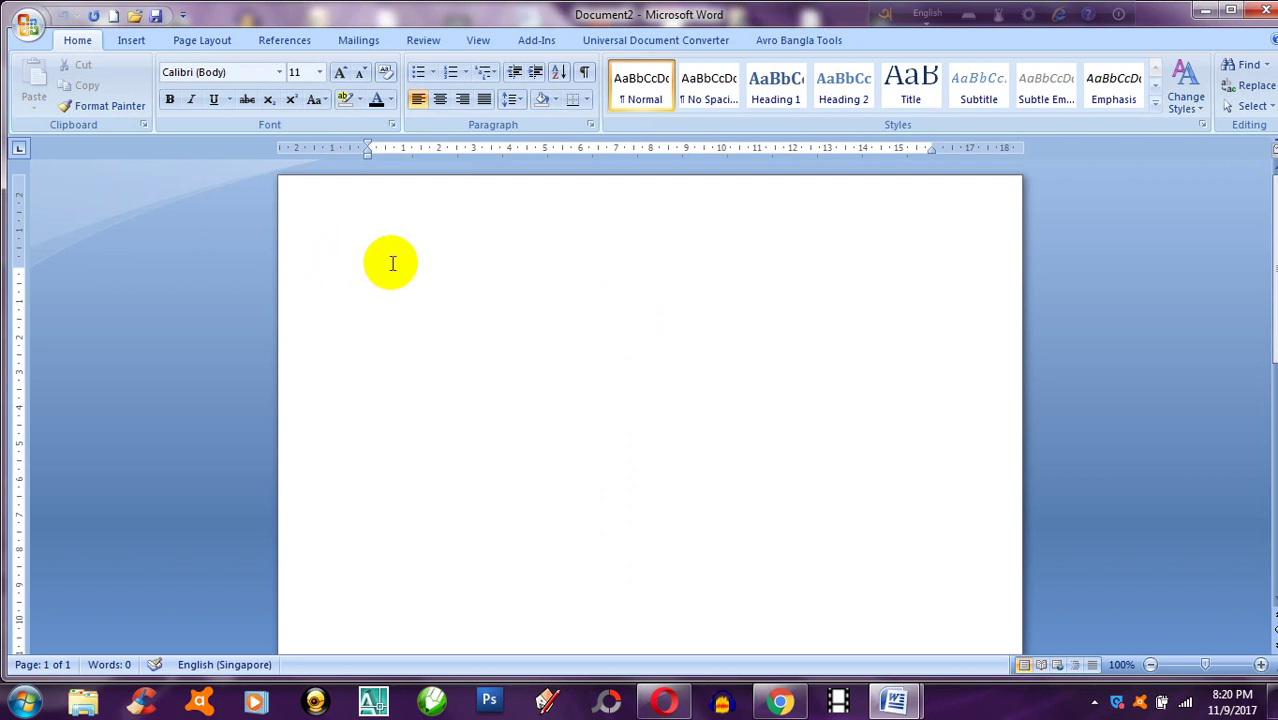
pyautogui.click(27, 24)
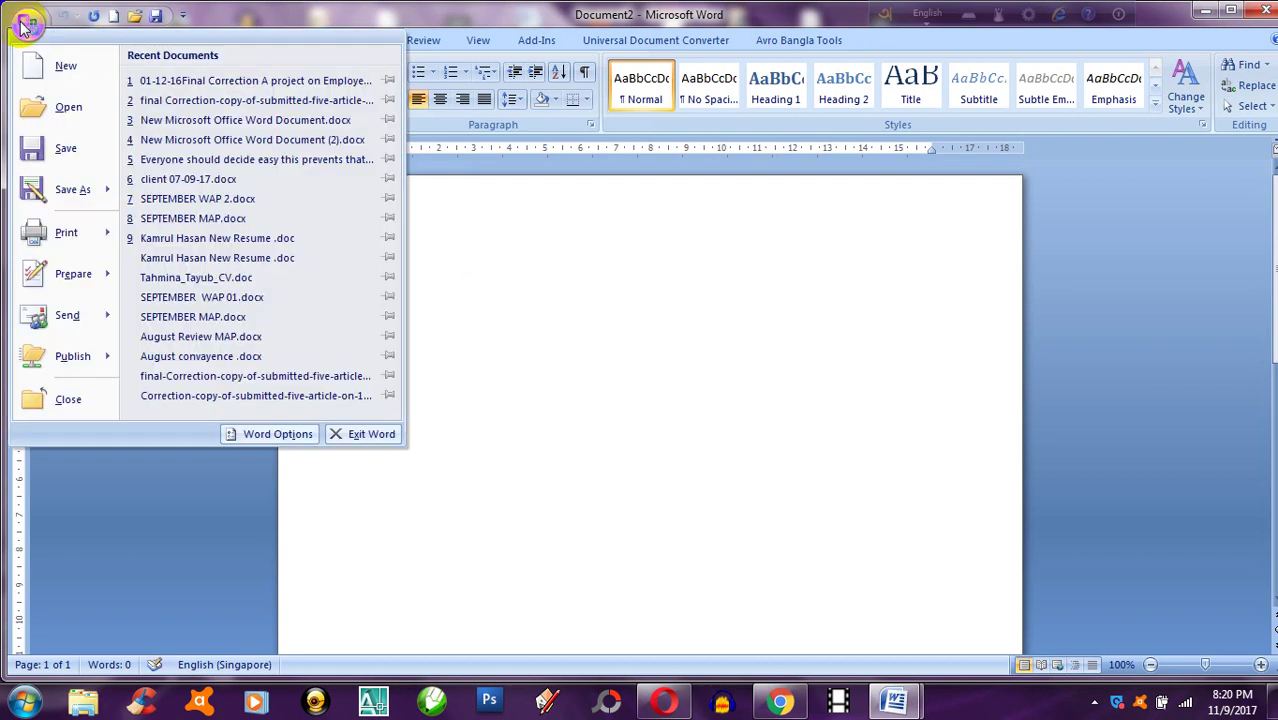
pyautogui.click(222, 82)
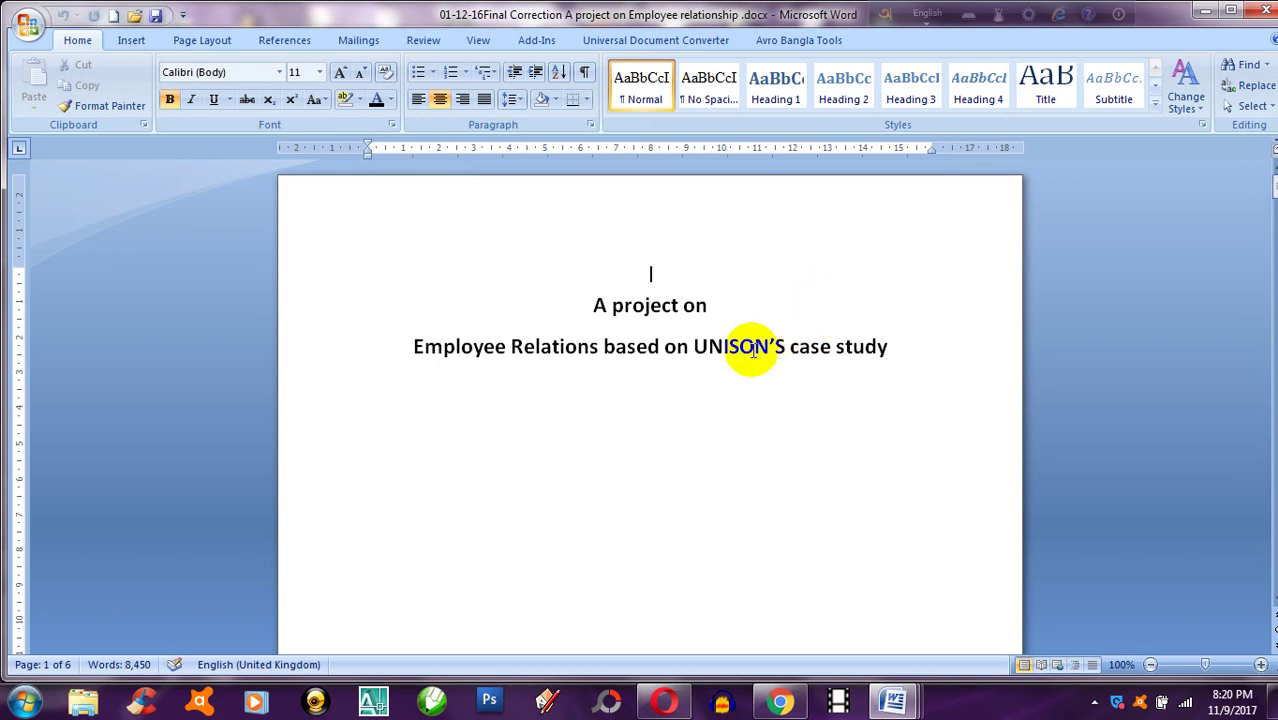
# Select both title lines and change their font to Algerian
pyautogui.click(893, 345)
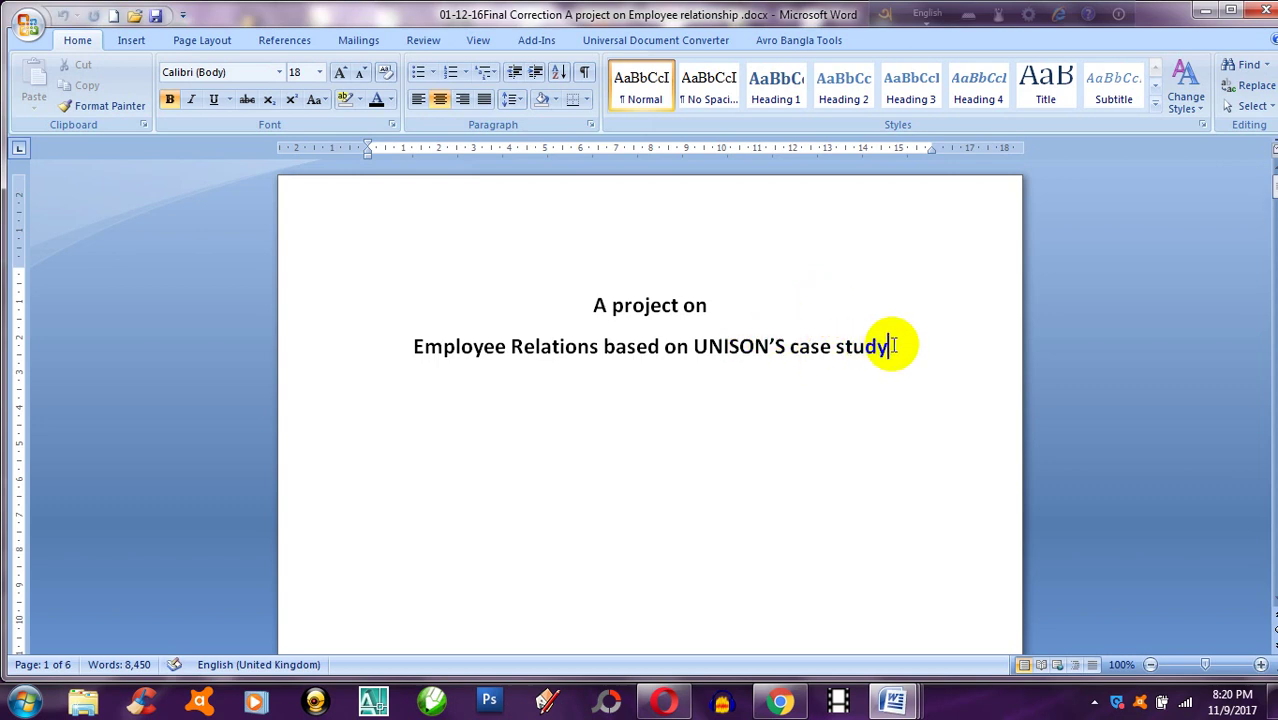
pyautogui.click(893, 345)
pyautogui.moveTo(893, 345); pyautogui.dragTo(601, 313)
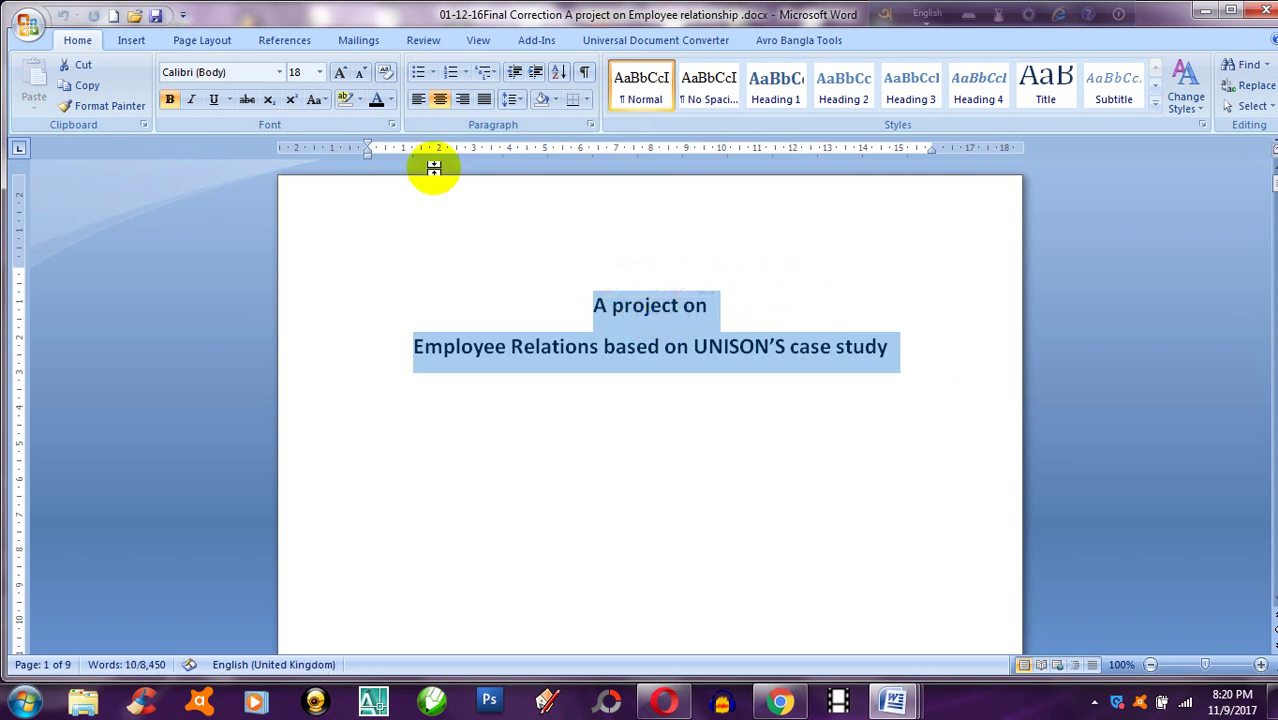
pyautogui.click(279, 76)
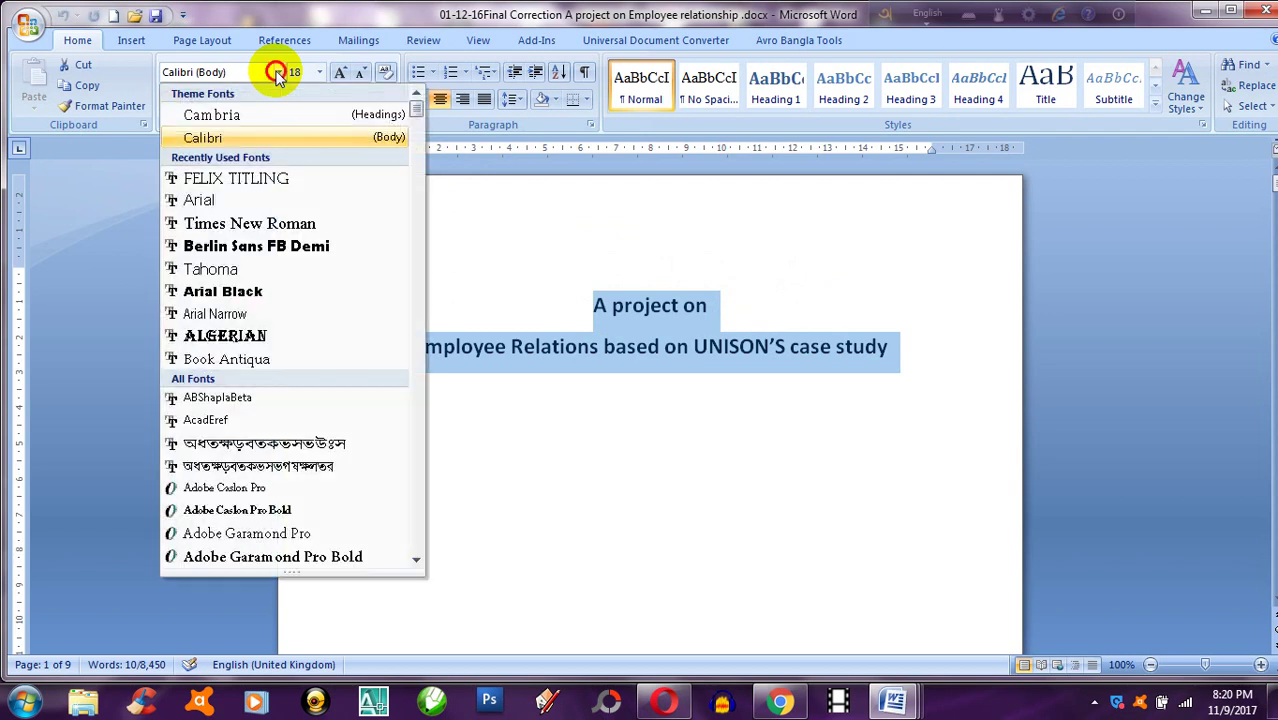
pyautogui.click(279, 76)
pyautogui.click(279, 76)
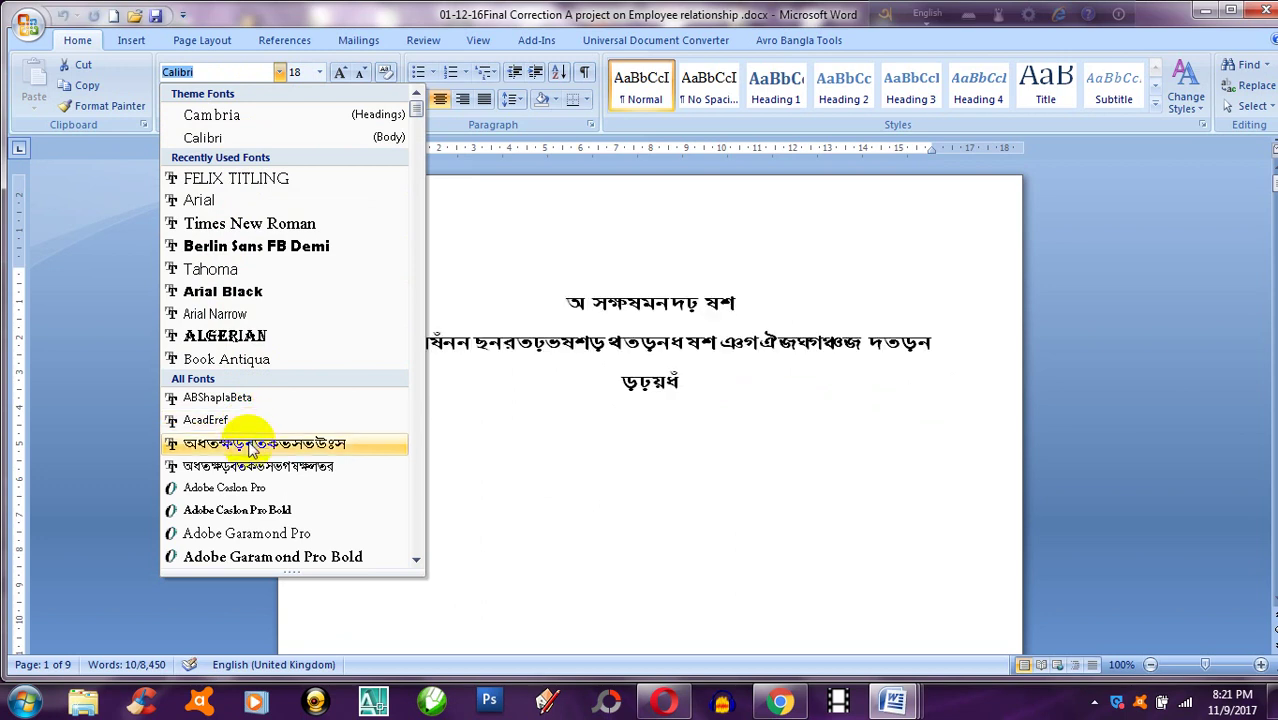
pyautogui.click(243, 337)
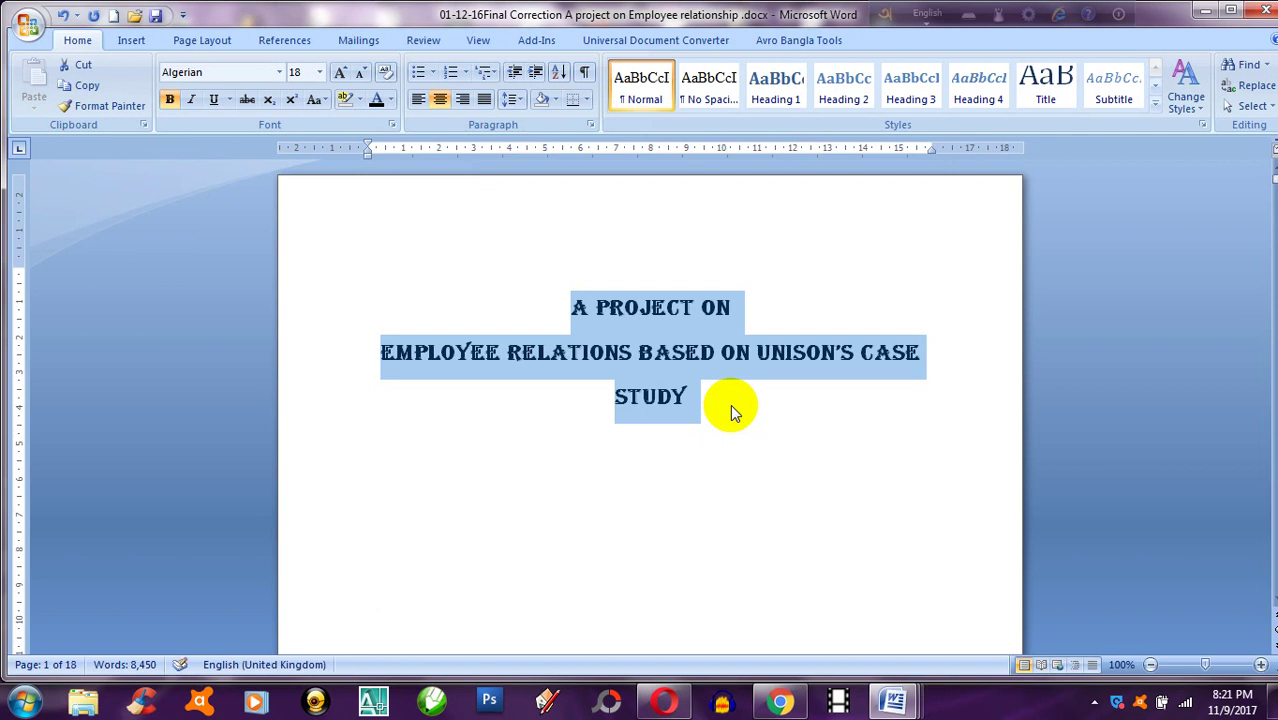
pyautogui.click(730, 404)
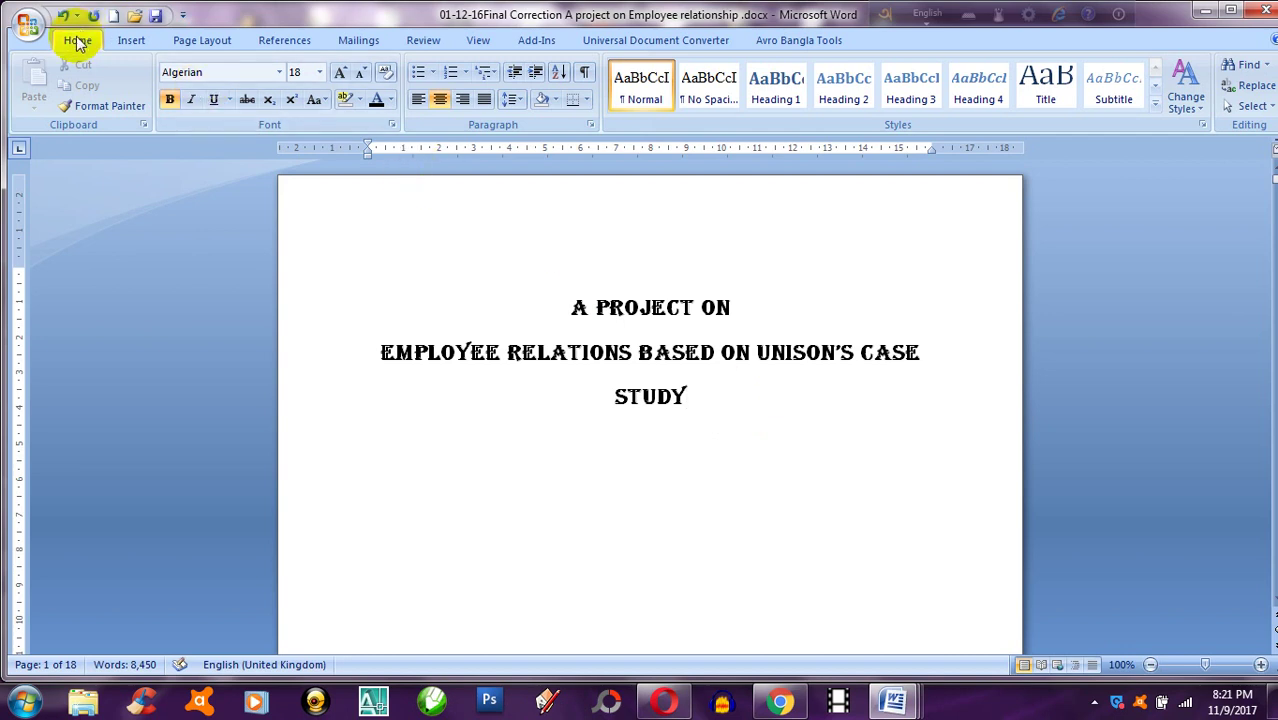
pyautogui.click(281, 76)
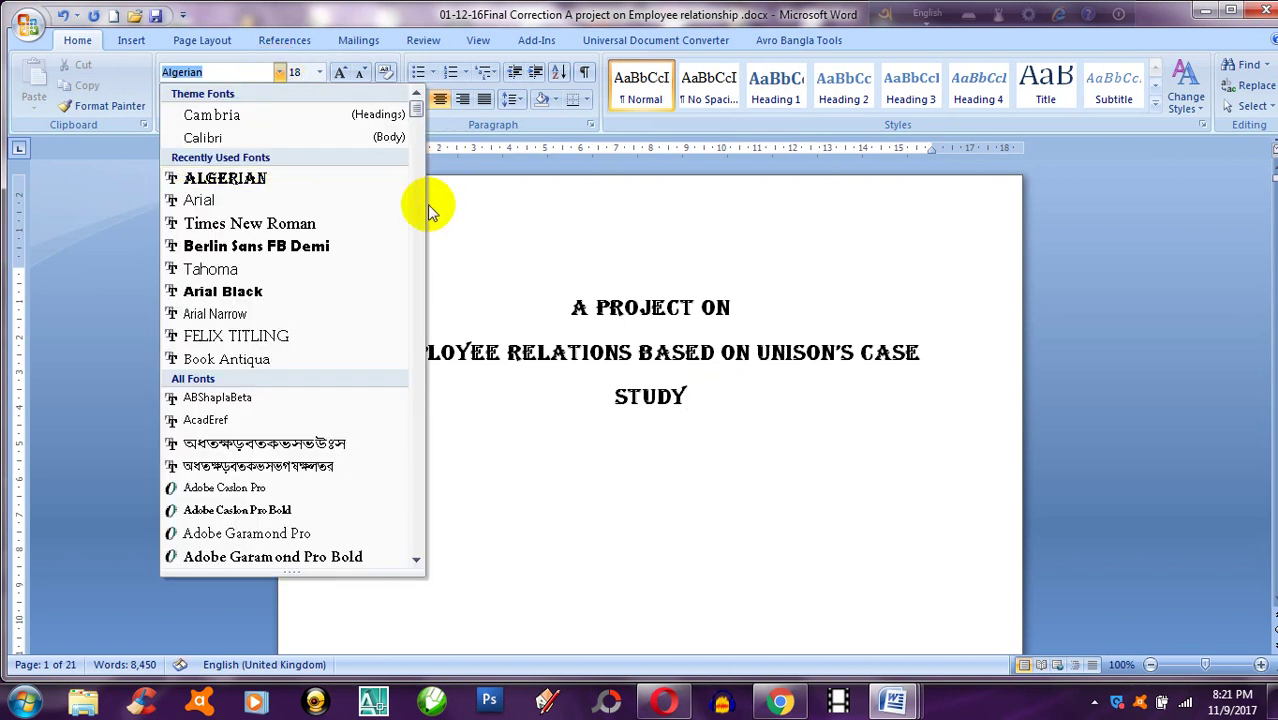
pyautogui.click(413, 248)
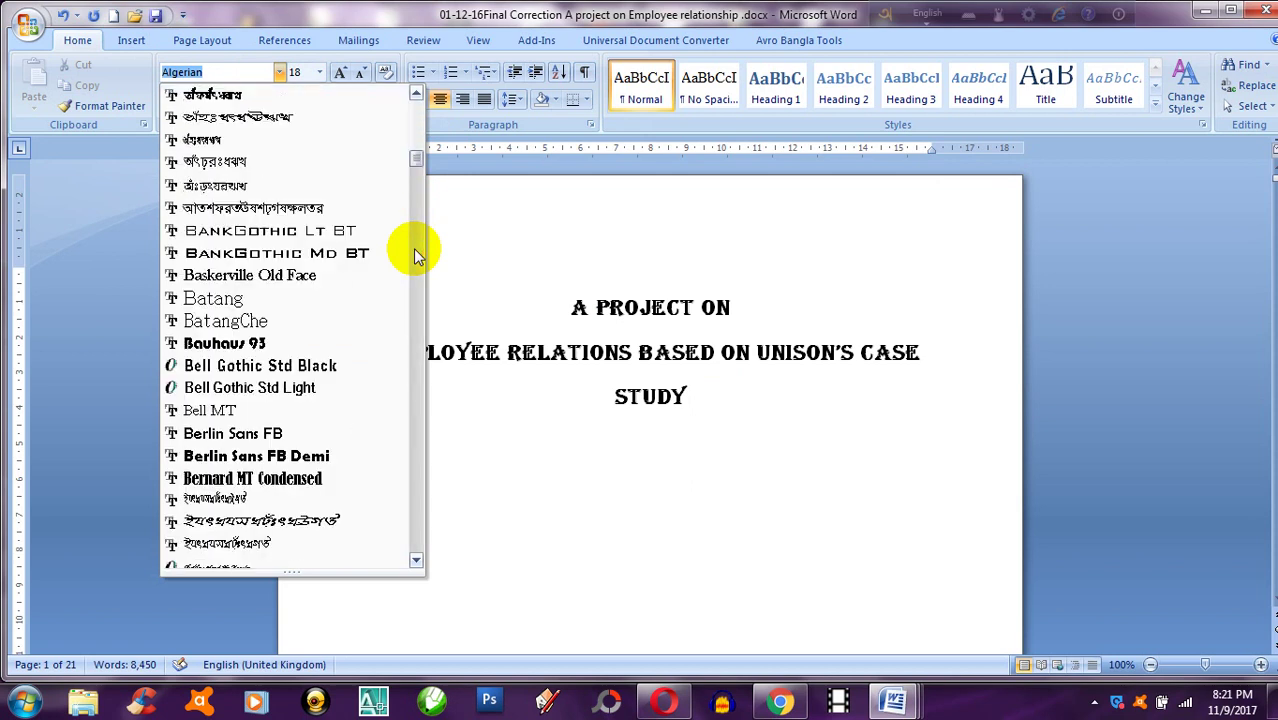
pyautogui.click(415, 330)
pyautogui.click(415, 330)
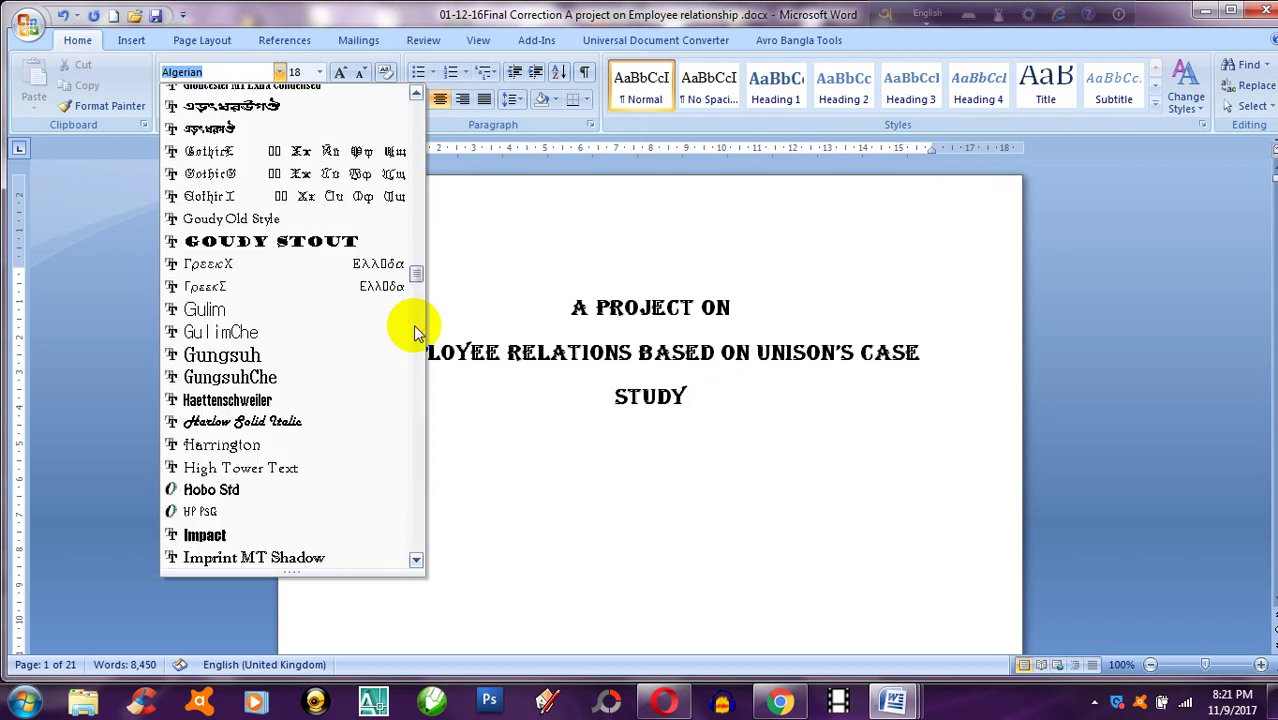
pyautogui.click(412, 363)
pyautogui.click(418, 365)
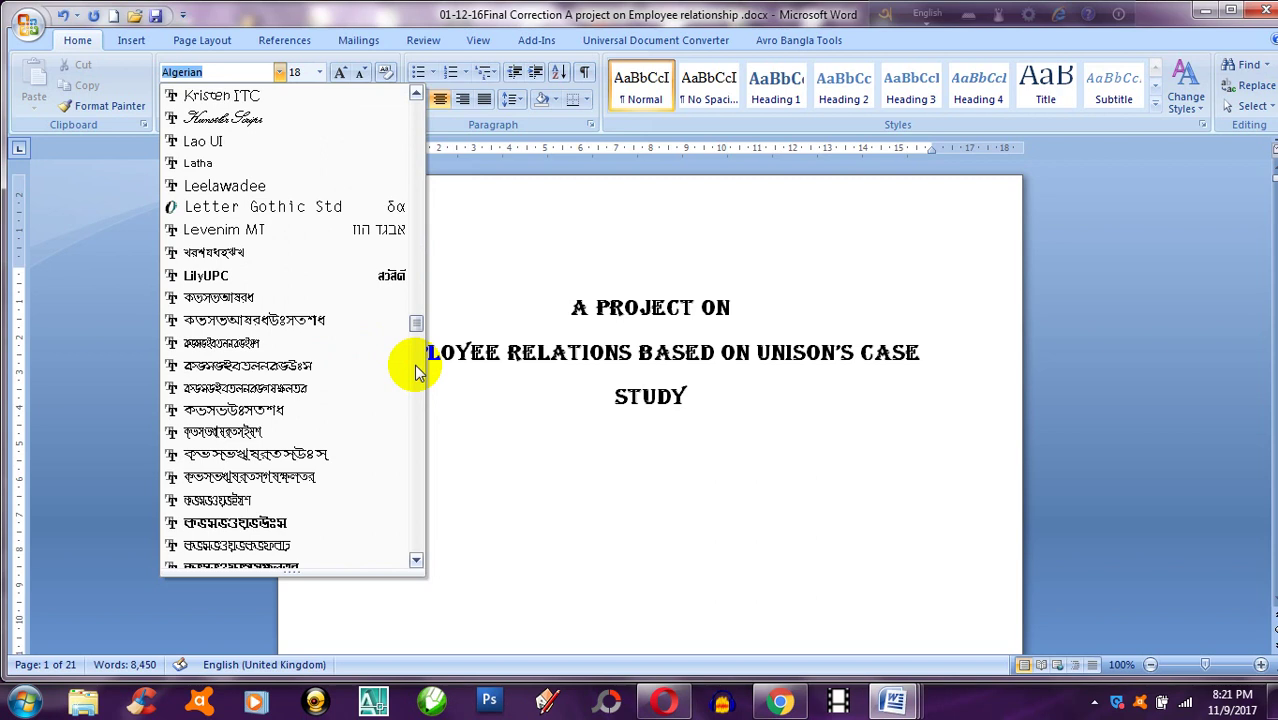
pyautogui.click(415, 398)
pyautogui.click(416, 397)
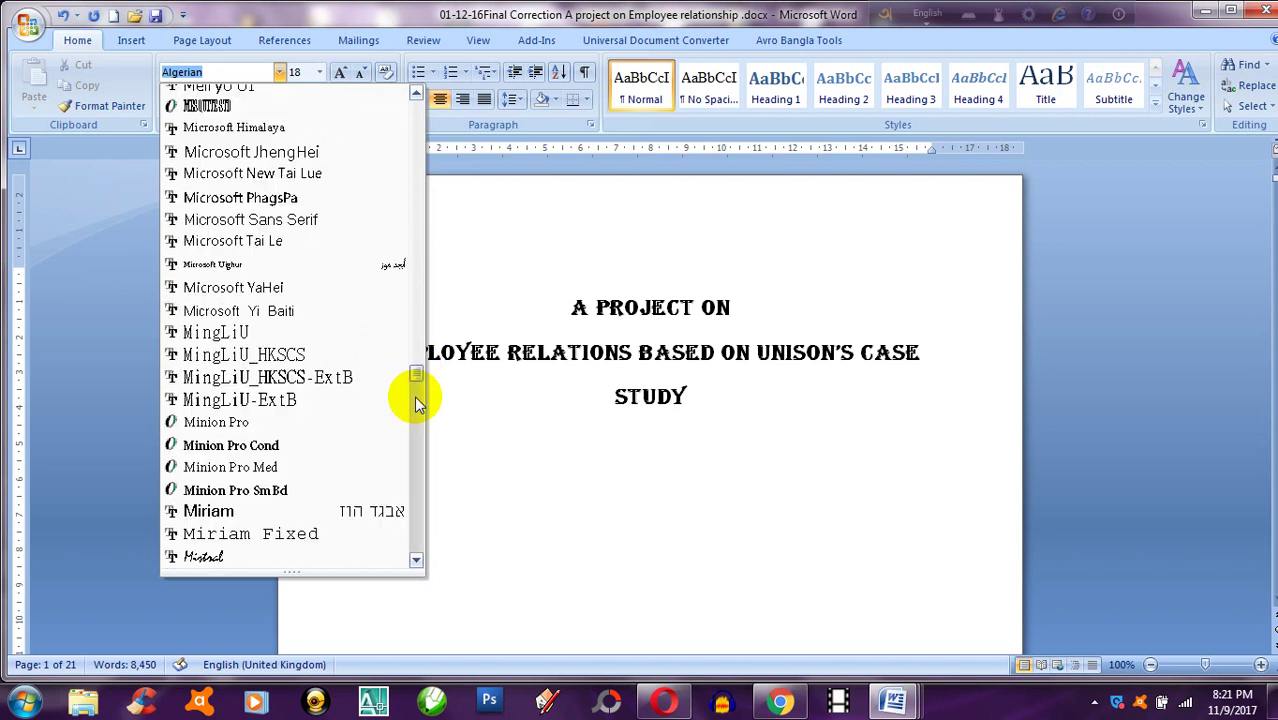
pyautogui.click(416, 397)
pyautogui.click(417, 422)
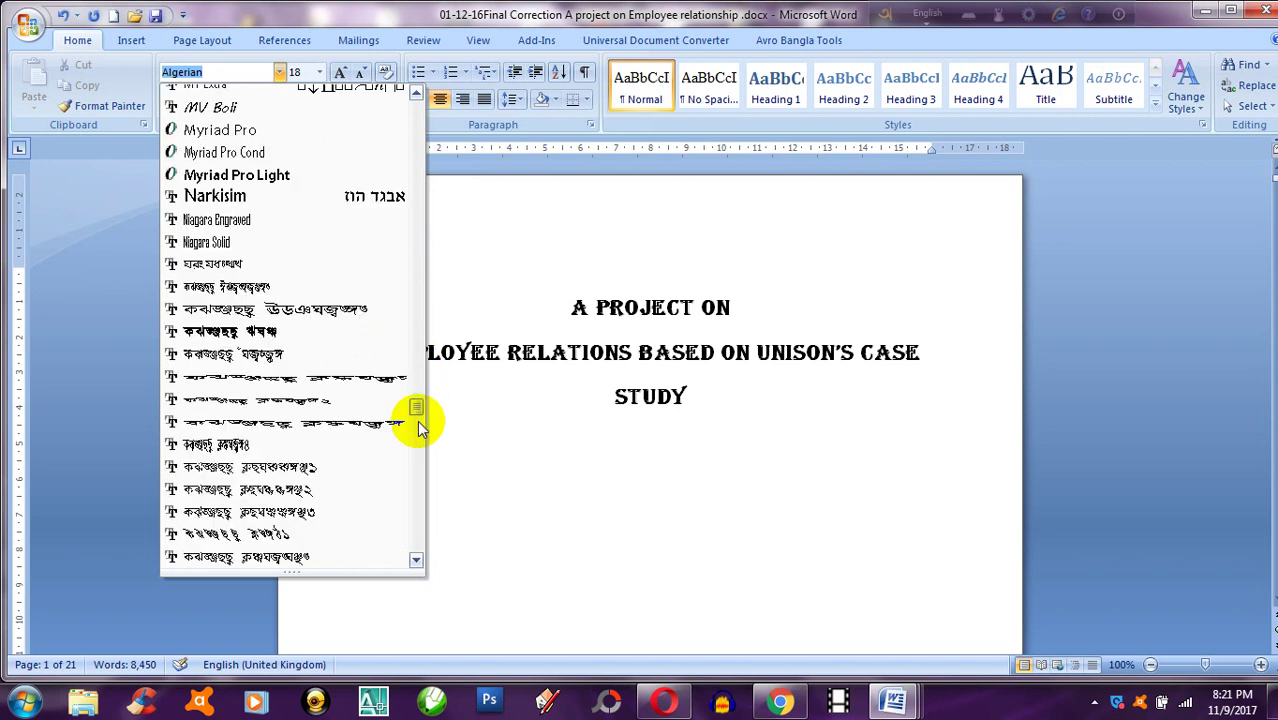
pyautogui.click(492, 462)
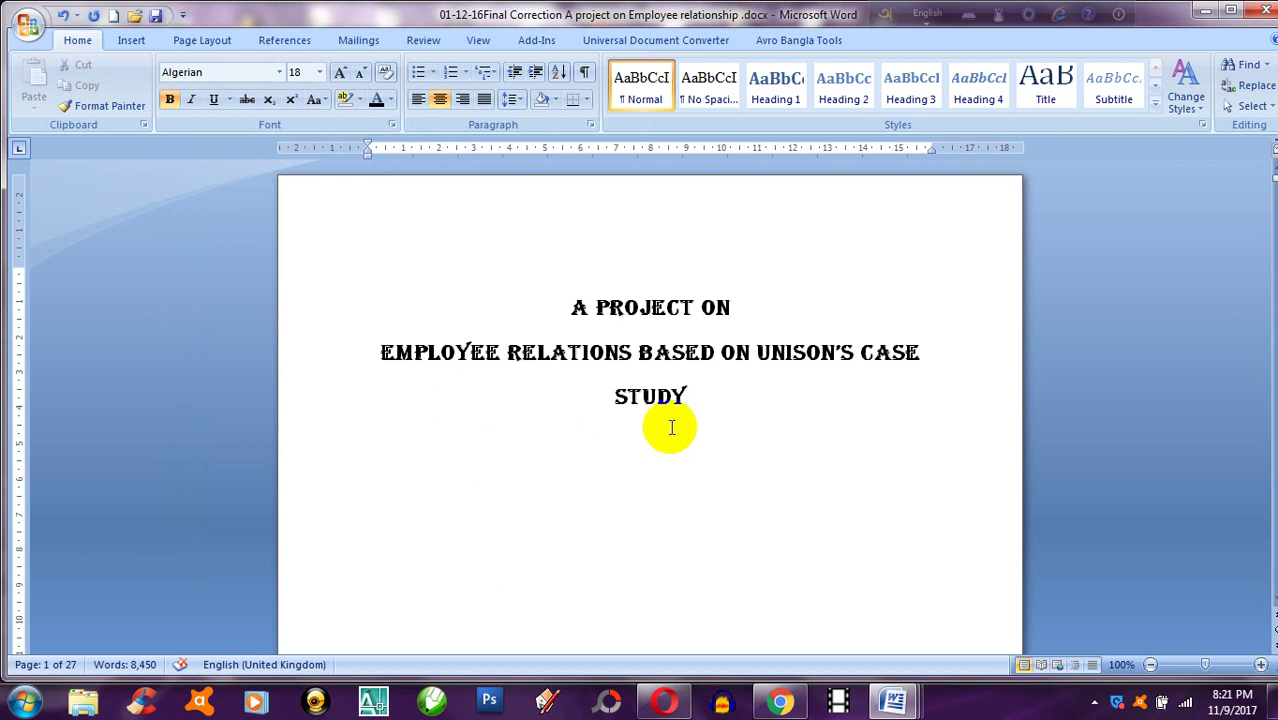
pyautogui.moveTo(693, 400); pyautogui.dragTo(700, 401)
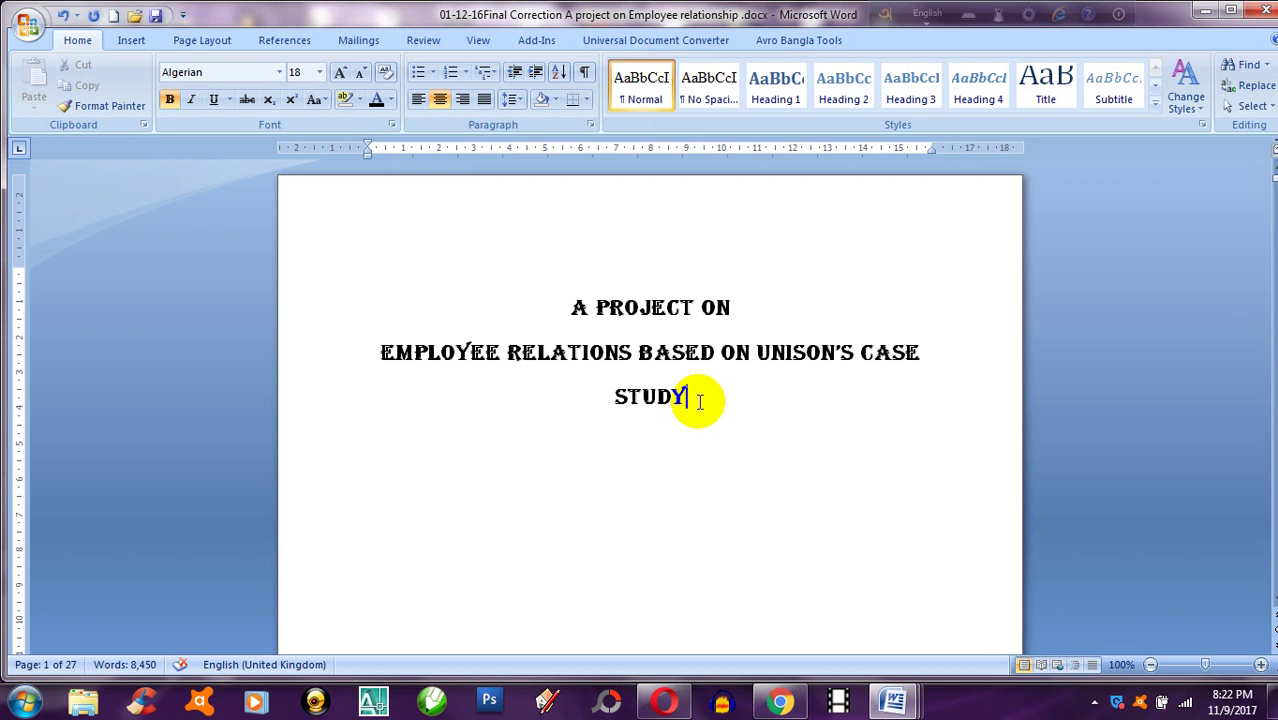
# Select the three title lines, from the end of STUDY back to A PROJECT ON
pyautogui.doubleClick(735, 311)
pyautogui.click(685, 368)
pyautogui.hotkey('shift', 'Left')
pyautogui.hotkey('shift', 'Left')
pyautogui.moveTo(687, 394); pyautogui.dragTo(590, 340)
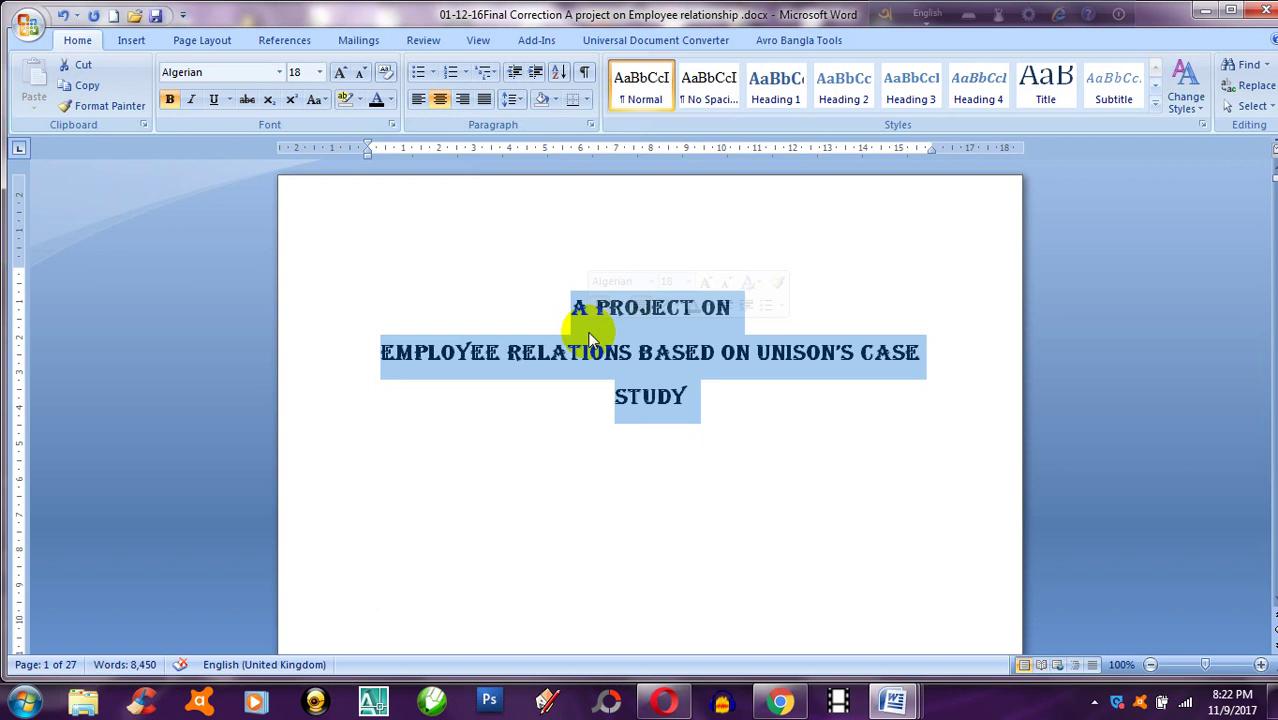
# Colour the selected title text Light Blue from the Standard Colors palette
pyautogui.click(390, 100)
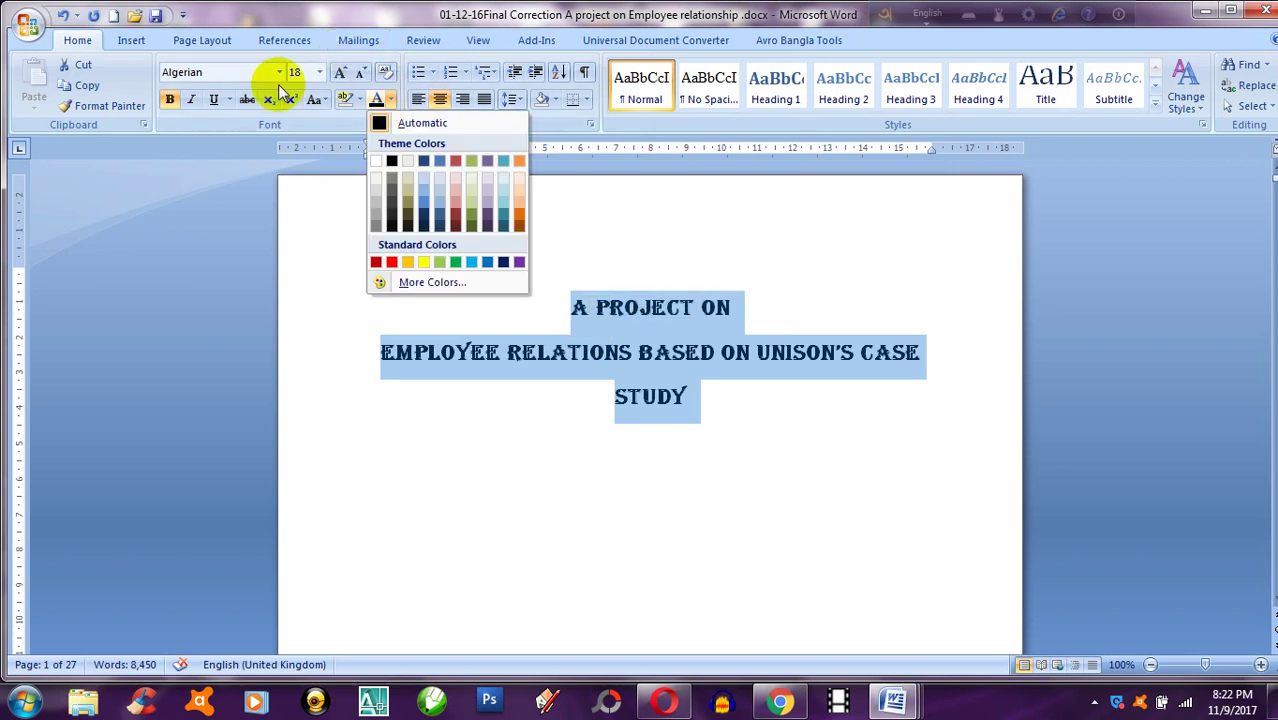
pyautogui.click(79, 45)
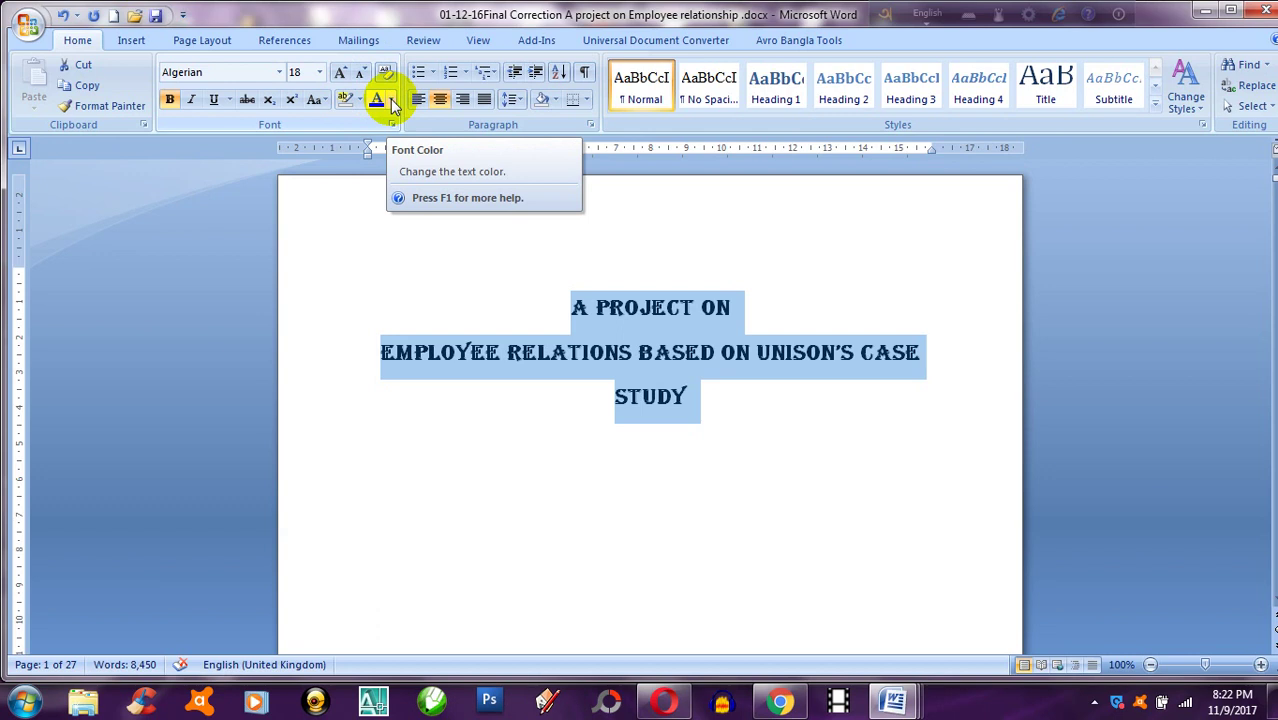
pyautogui.click(393, 104)
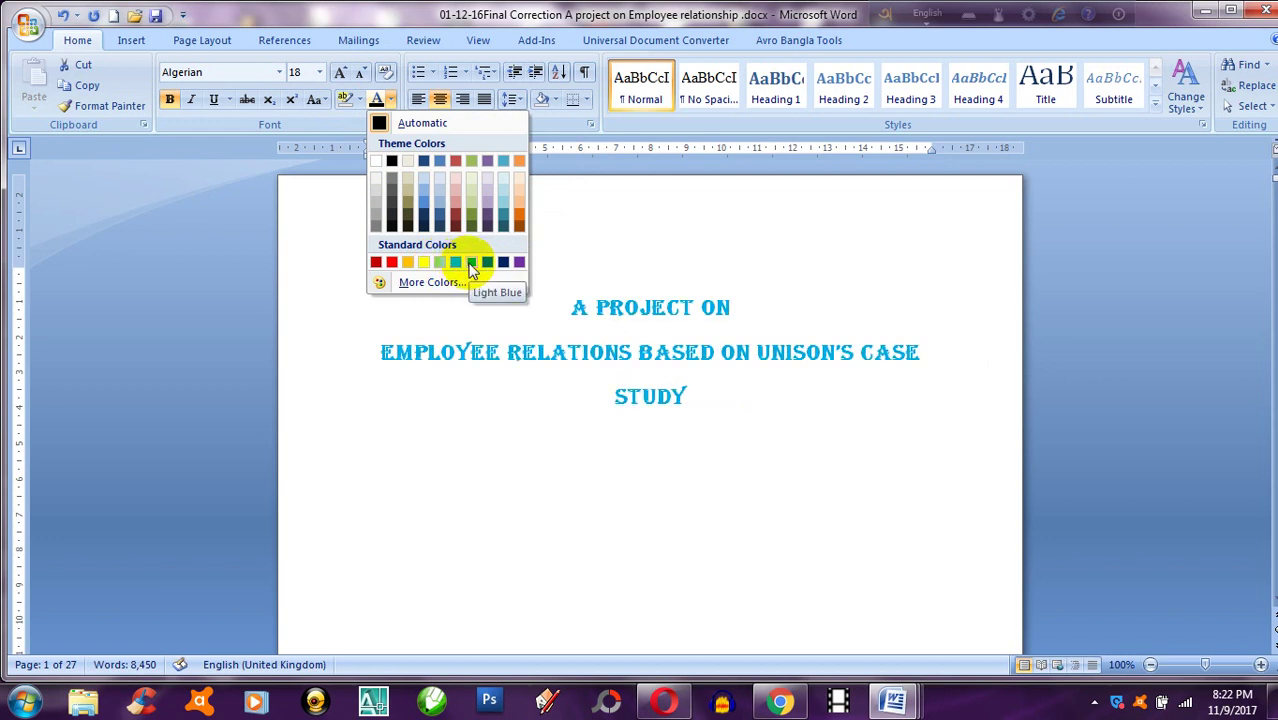
pyautogui.click(471, 263)
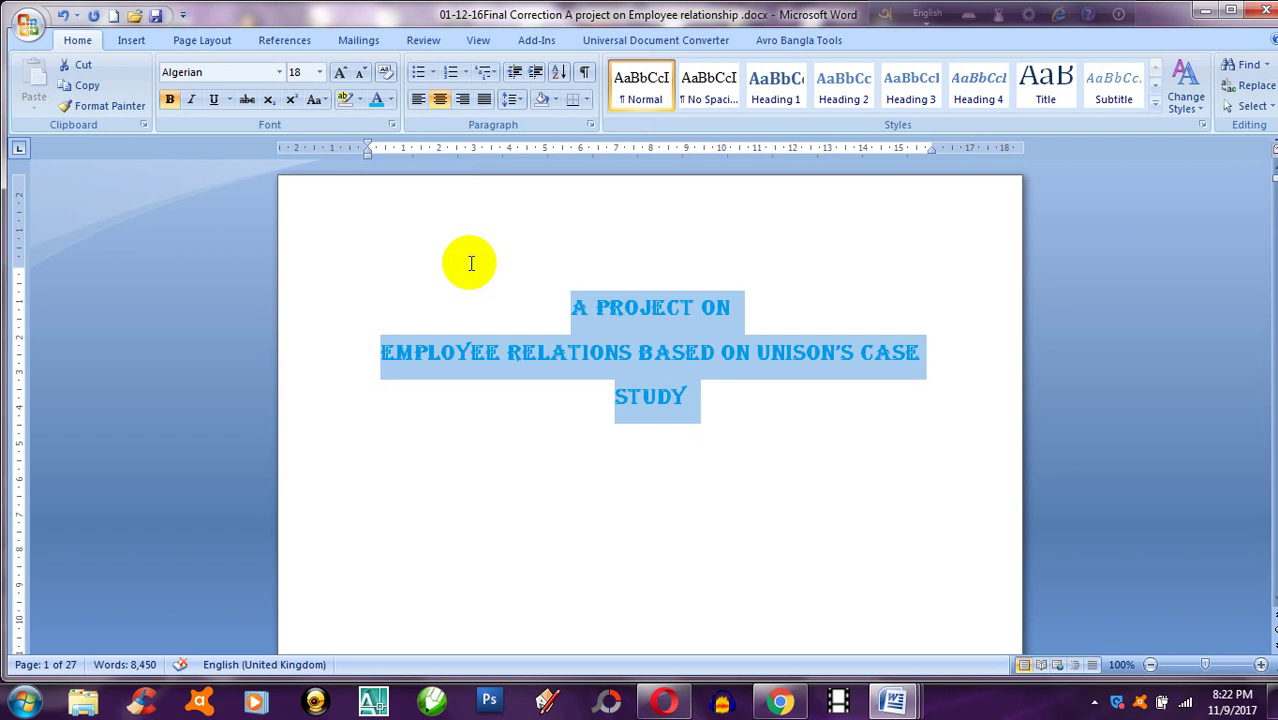
pyautogui.click(751, 412)
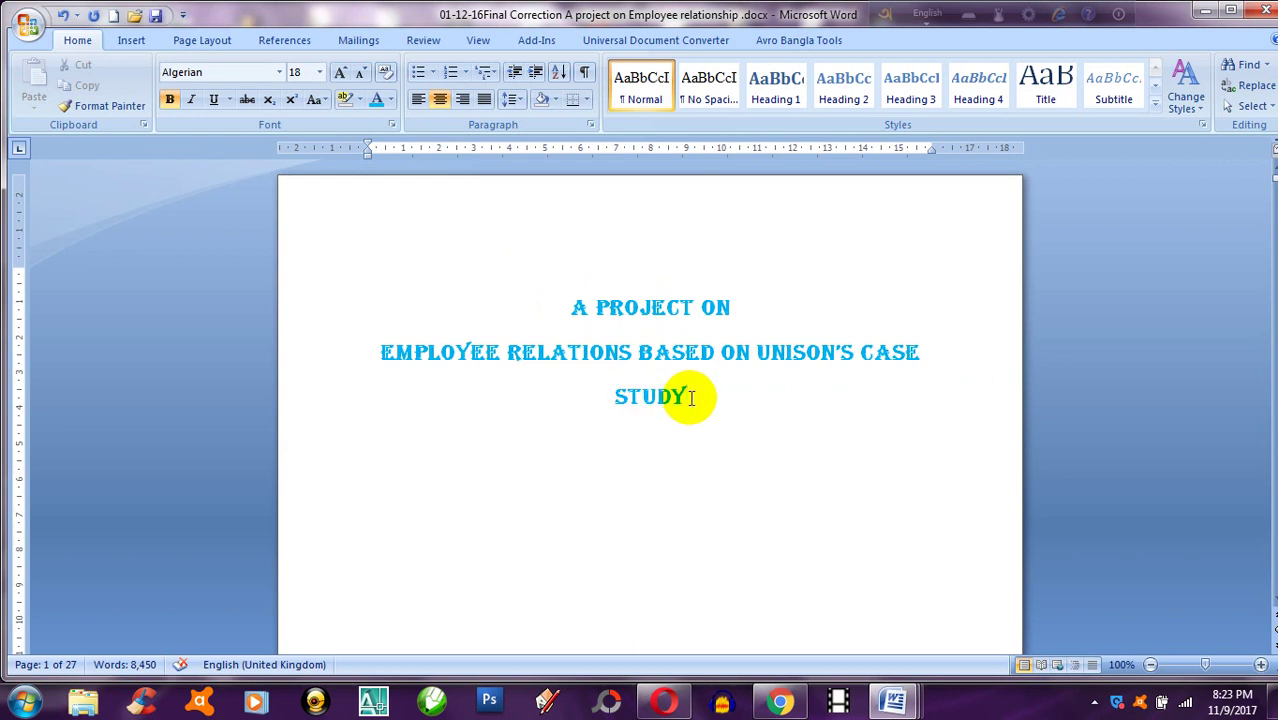
# Turn the EMPLOYEE RELATIONS BASED ON UNISON'S CASE line black, leaving the other lines blue
pyautogui.click(923, 351)
pyautogui.moveTo(921, 351); pyautogui.dragTo(622, 368)
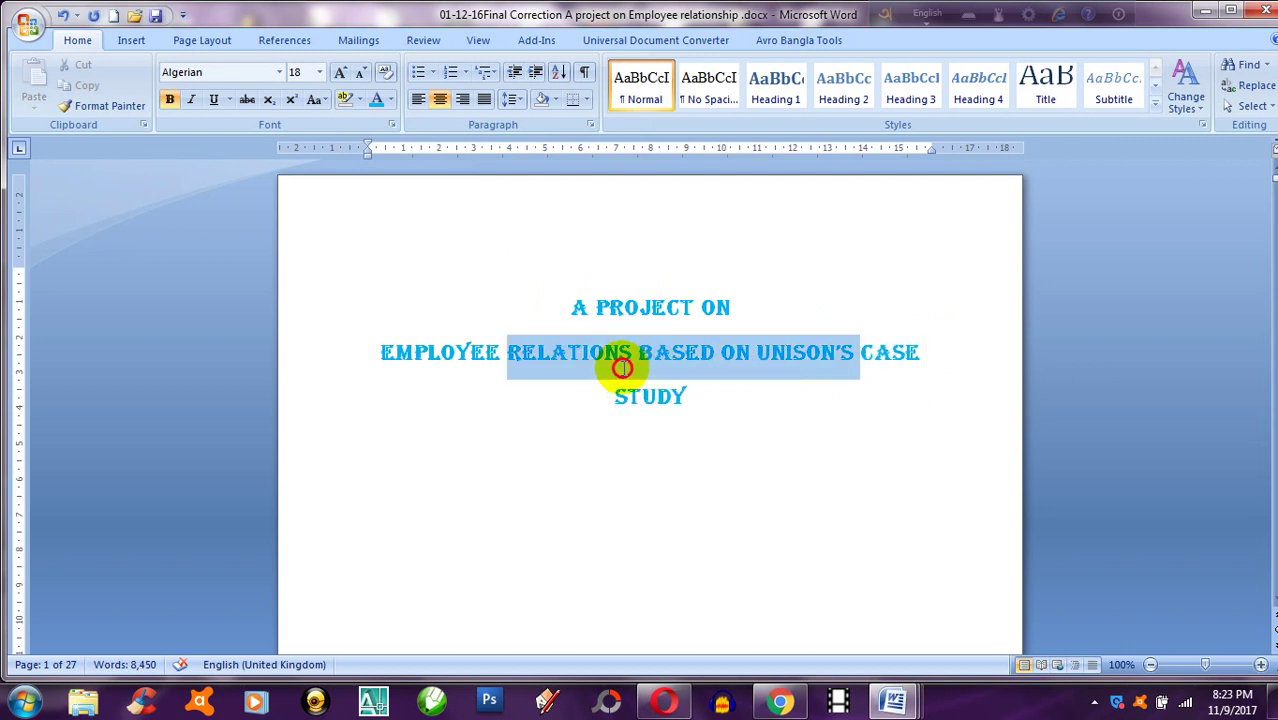
pyautogui.click(921, 353)
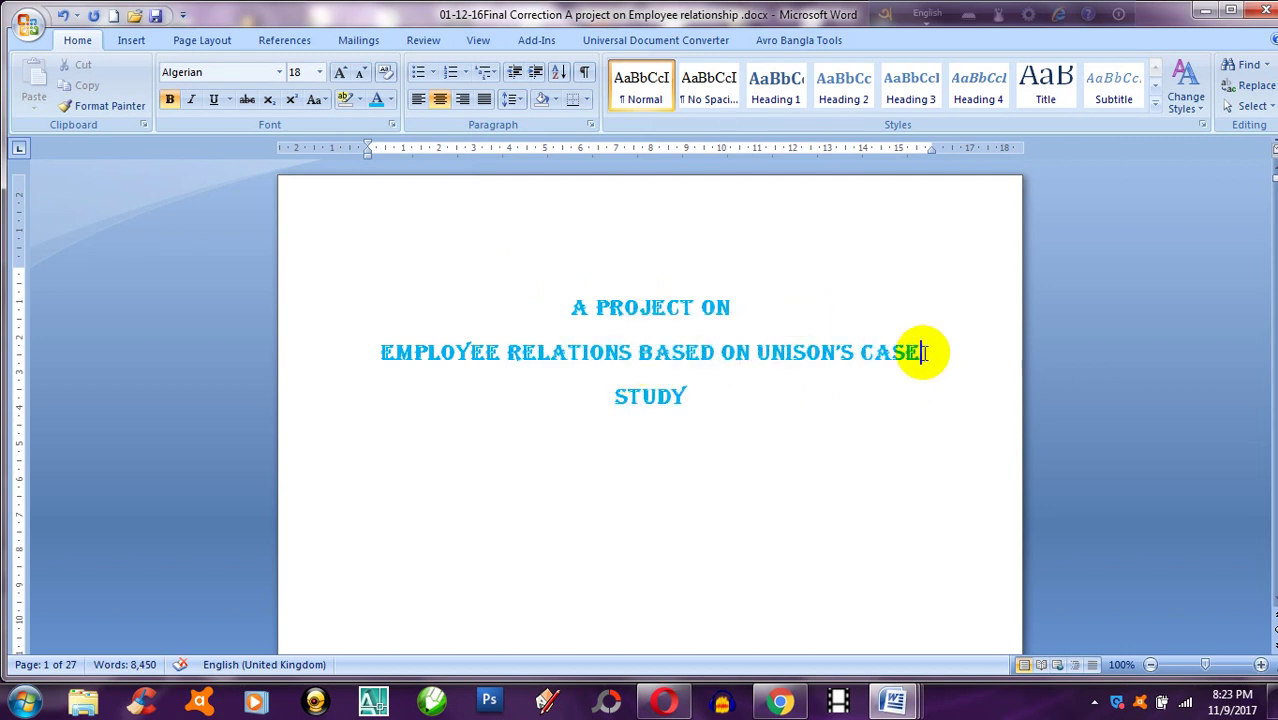
pyautogui.moveTo(923, 352); pyautogui.dragTo(493, 380)
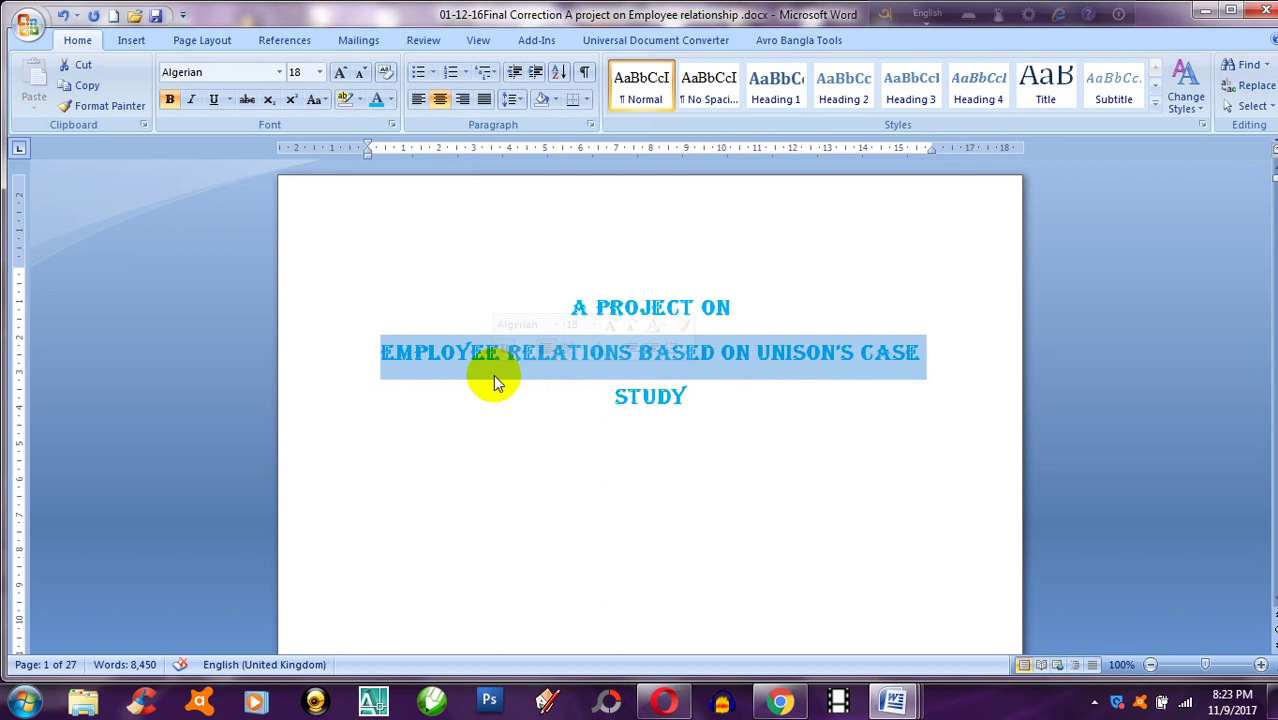
pyautogui.click(391, 104)
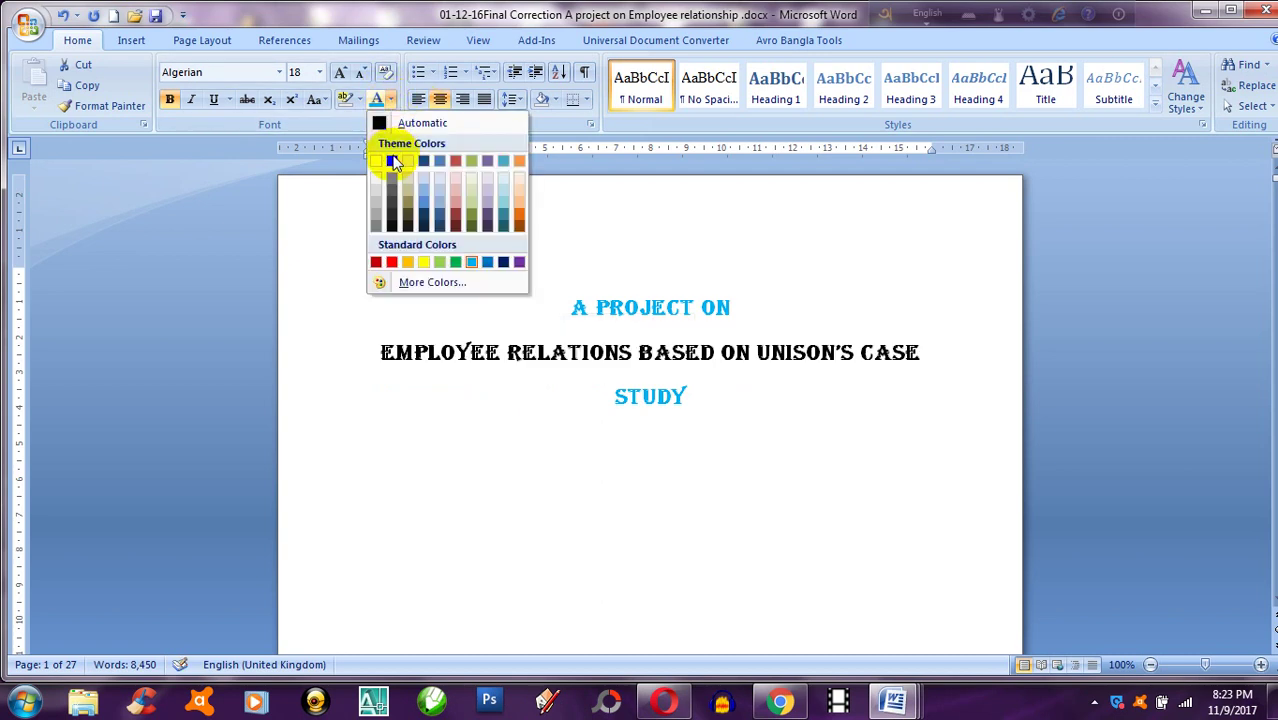
pyautogui.click(395, 163)
pyautogui.click(494, 445)
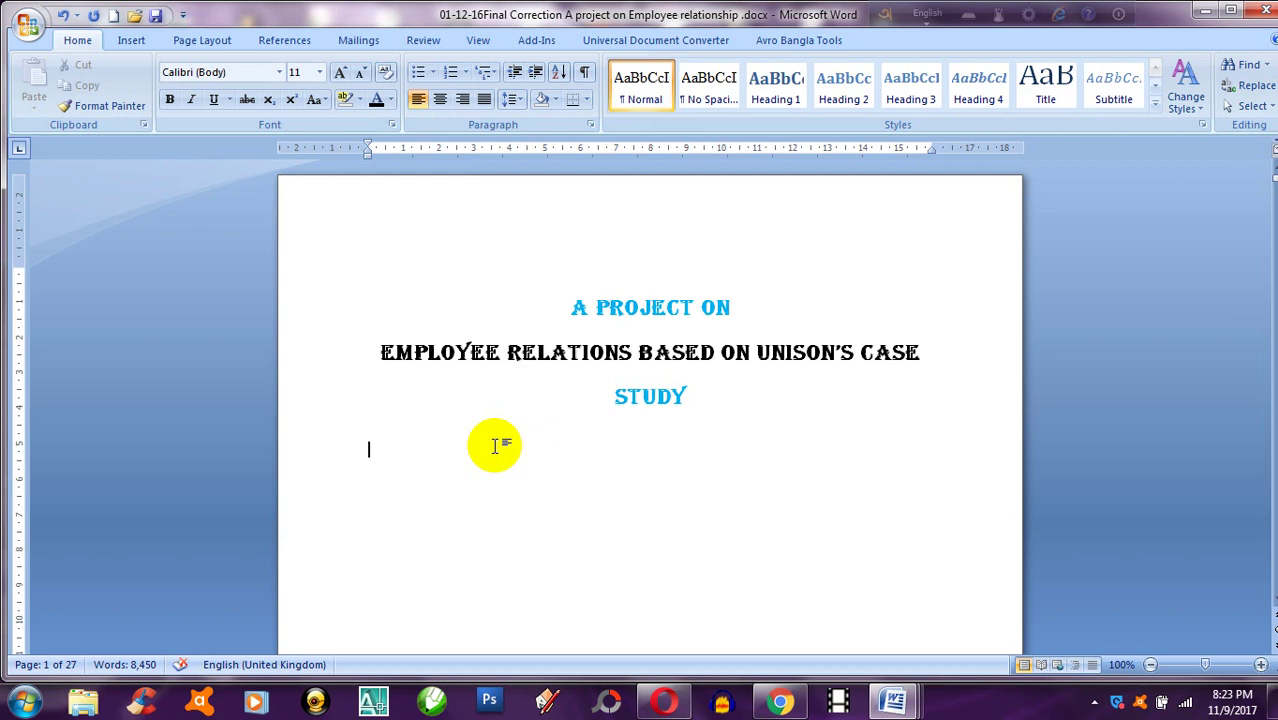
# Apply Yellow paragraph shading behind all three title lines
pyautogui.click(755, 401)
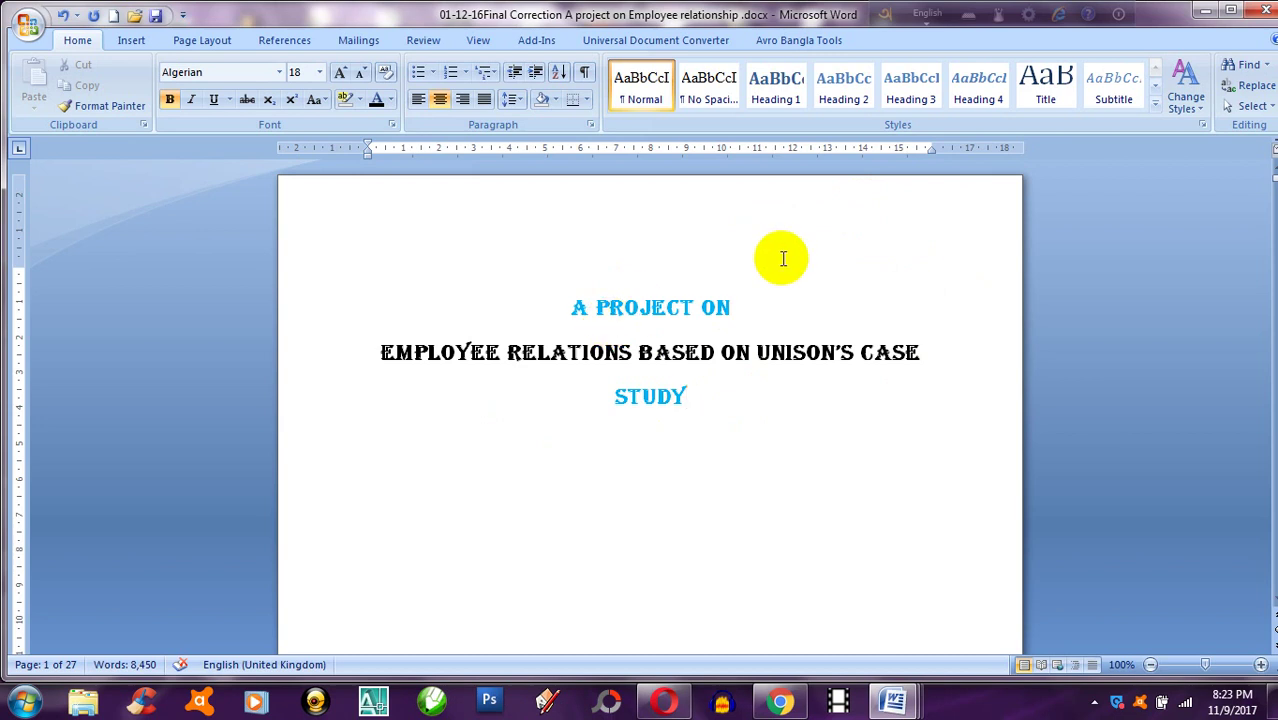
pyautogui.click(748, 277)
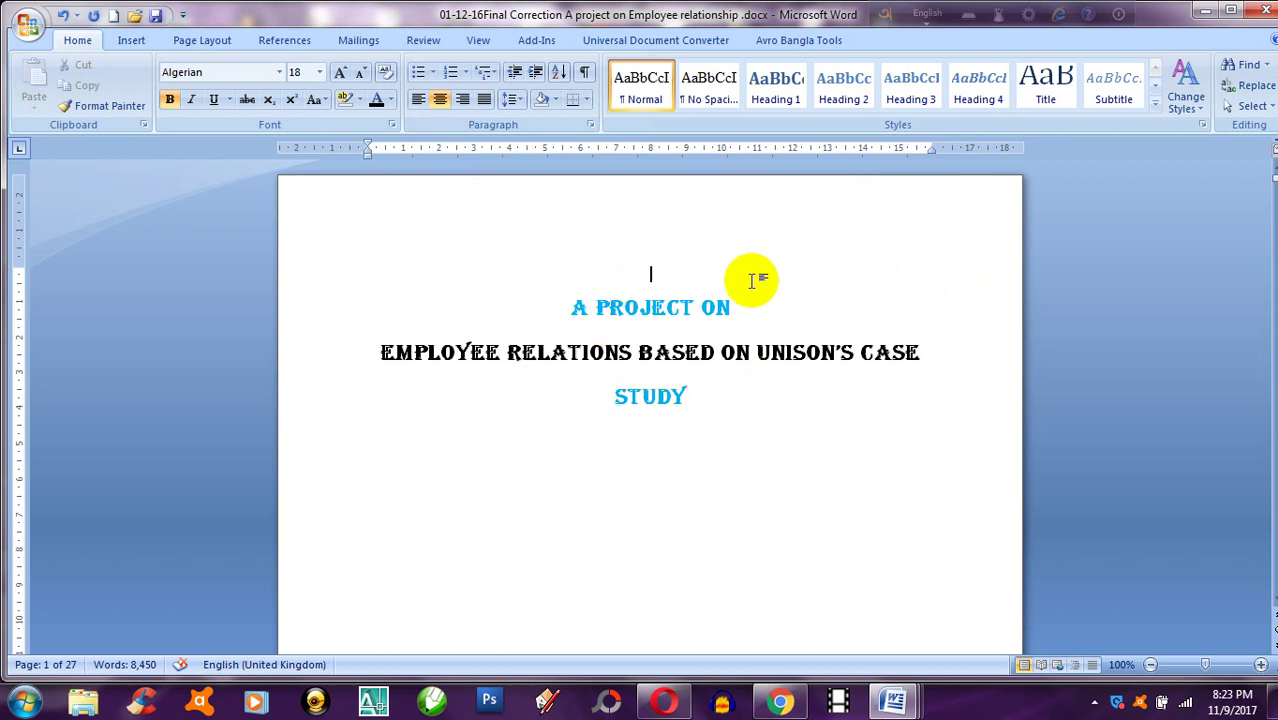
pyautogui.click(556, 100)
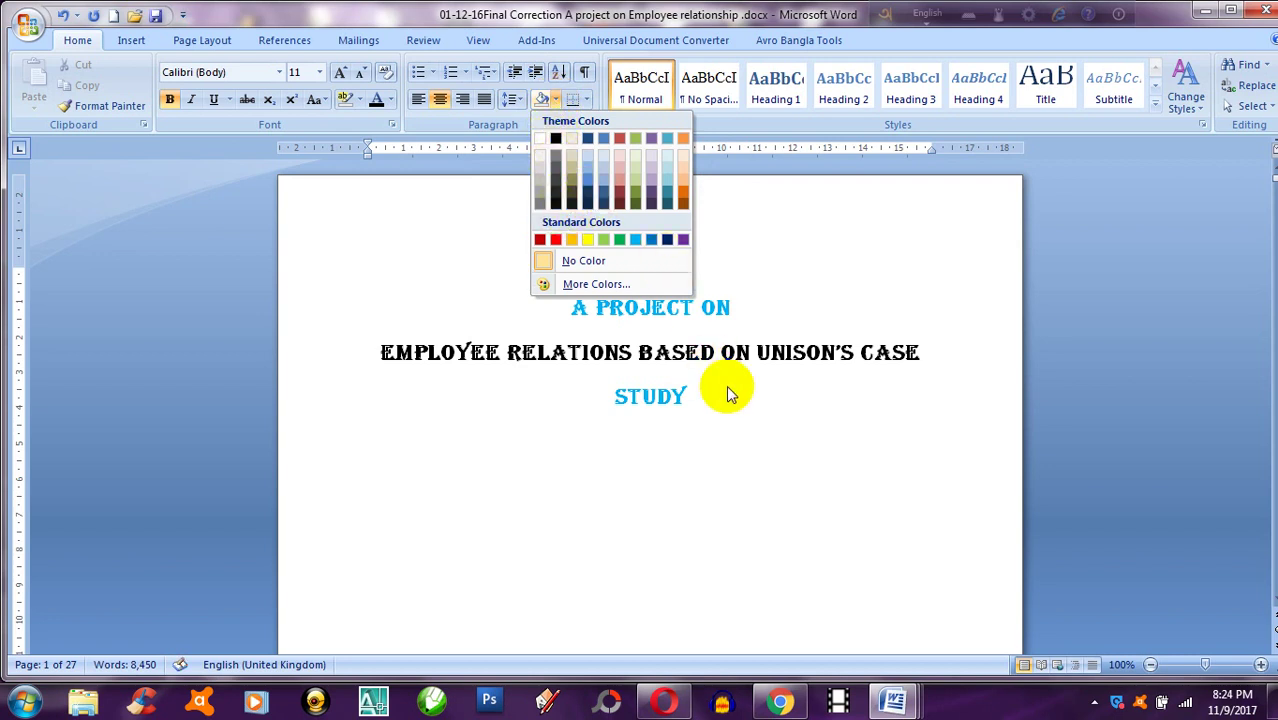
pyautogui.click(776, 437)
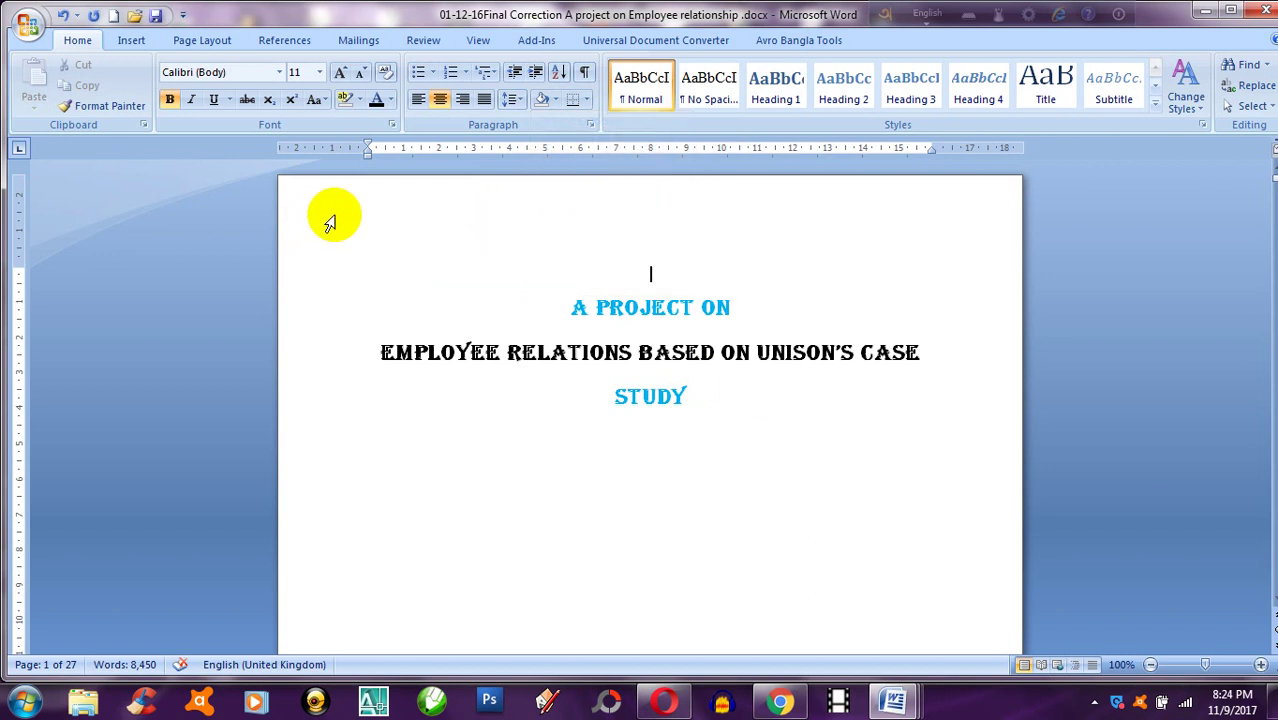
pyautogui.click(707, 395)
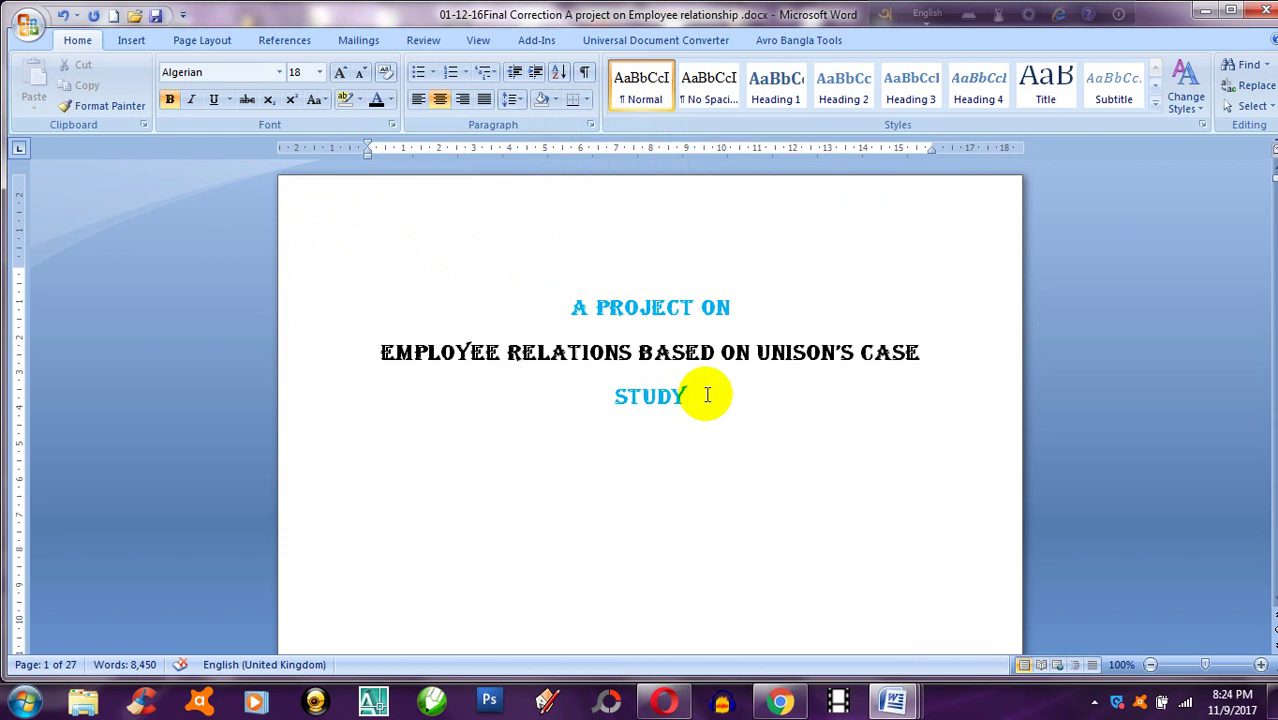
pyautogui.moveTo(707, 395); pyautogui.dragTo(518, 239)
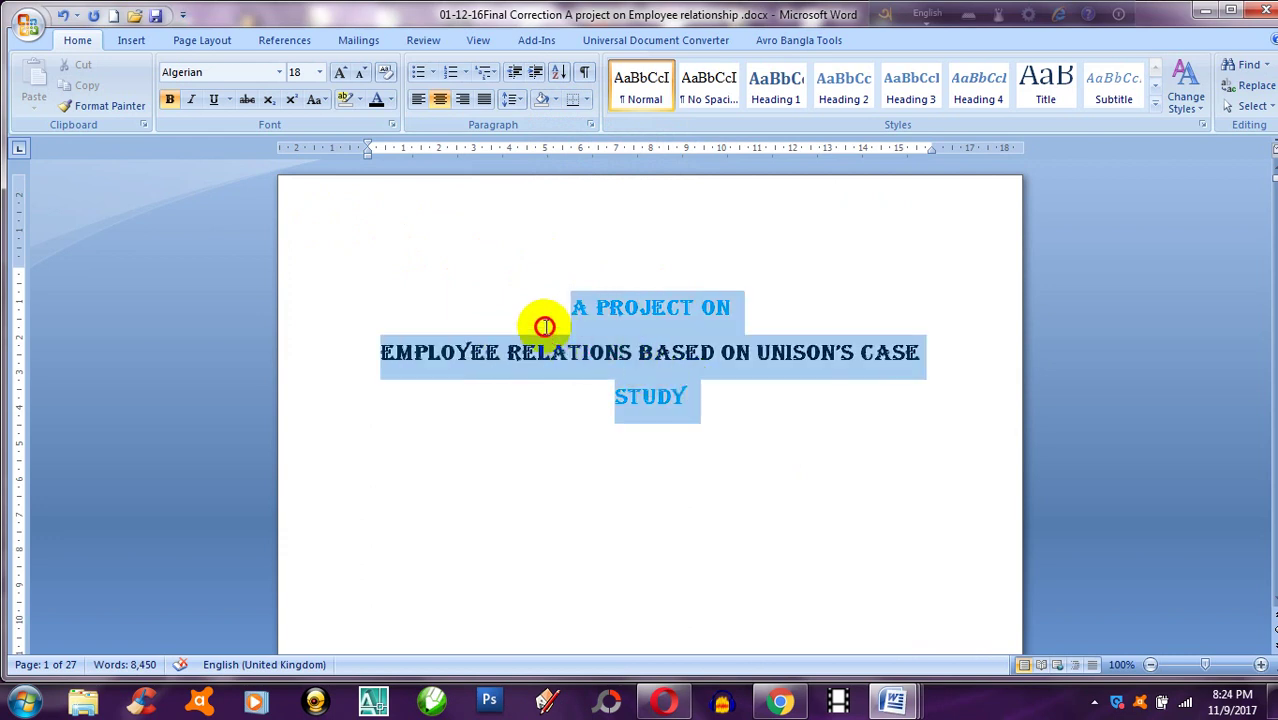
pyautogui.click(555, 101)
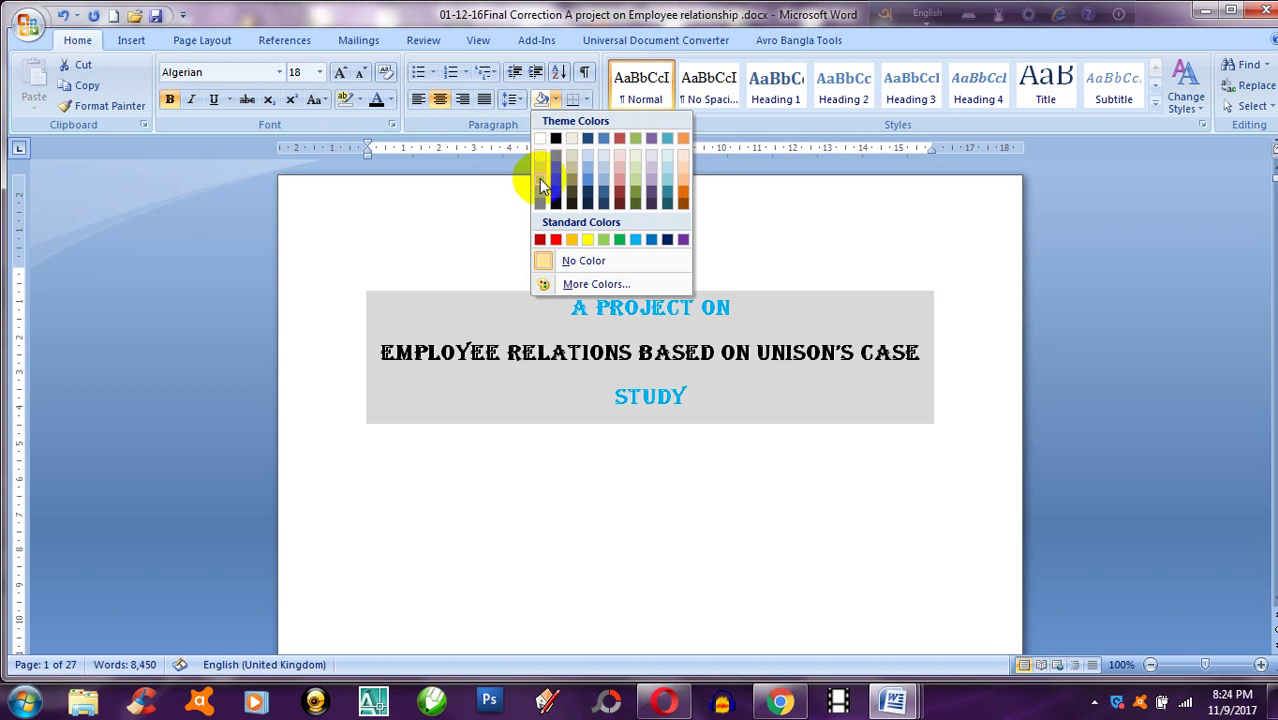
pyautogui.click(588, 240)
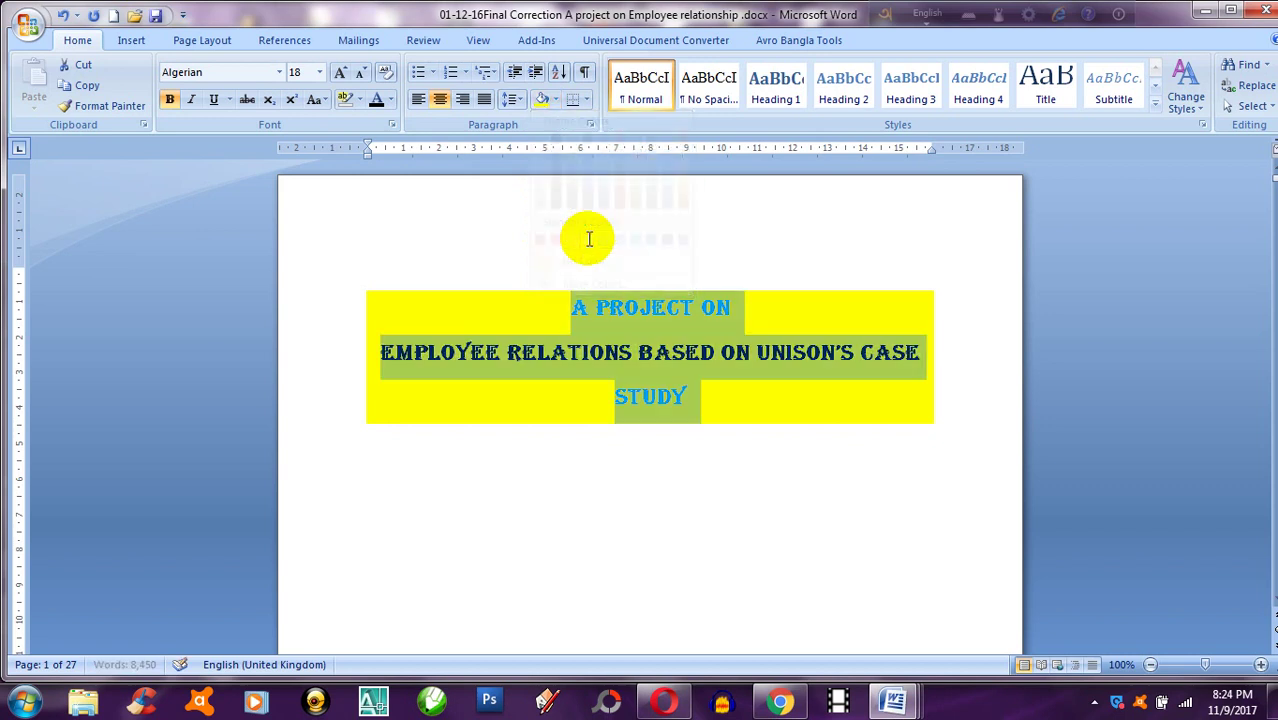
pyautogui.click(683, 493)
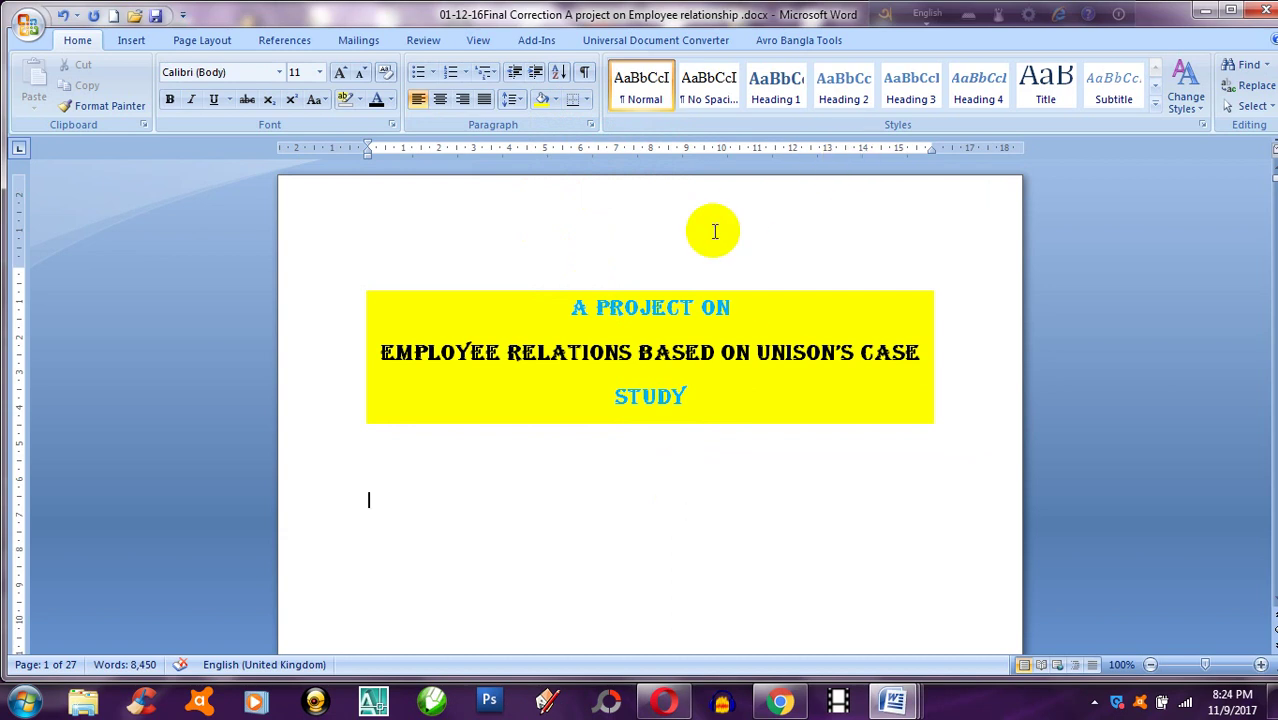
pyautogui.click(640, 348)
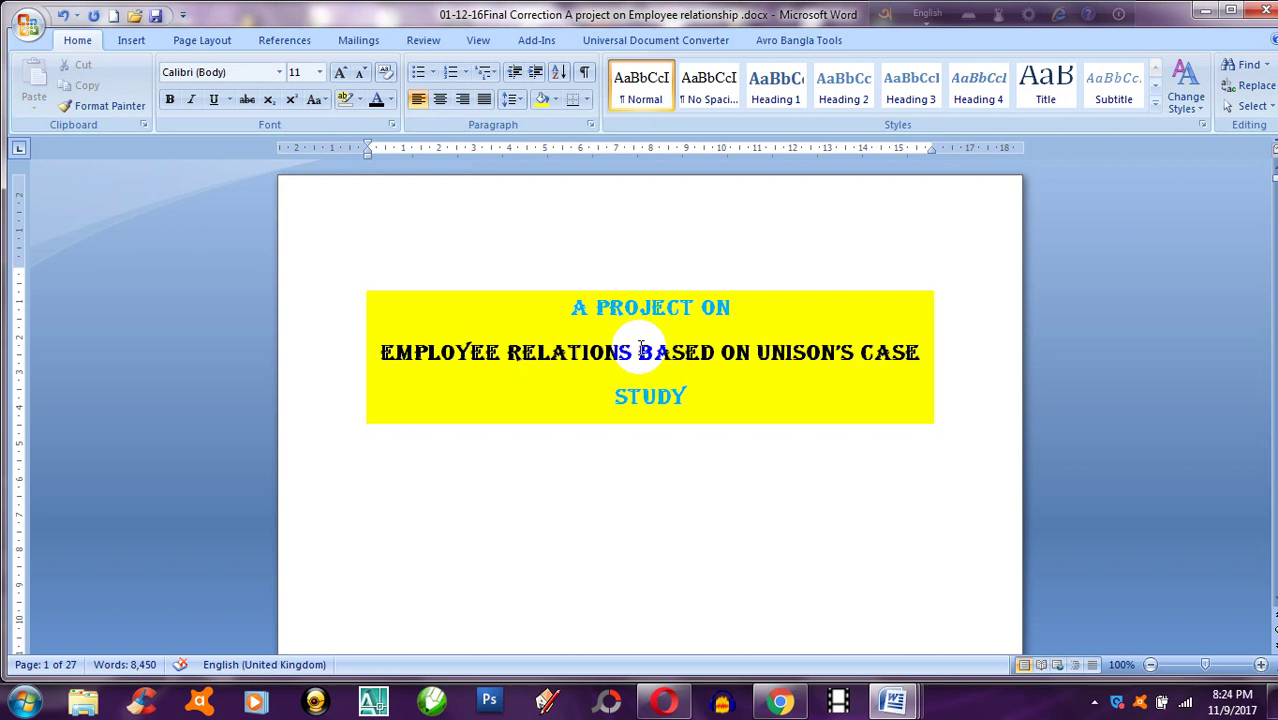
pyautogui.click(695, 395)
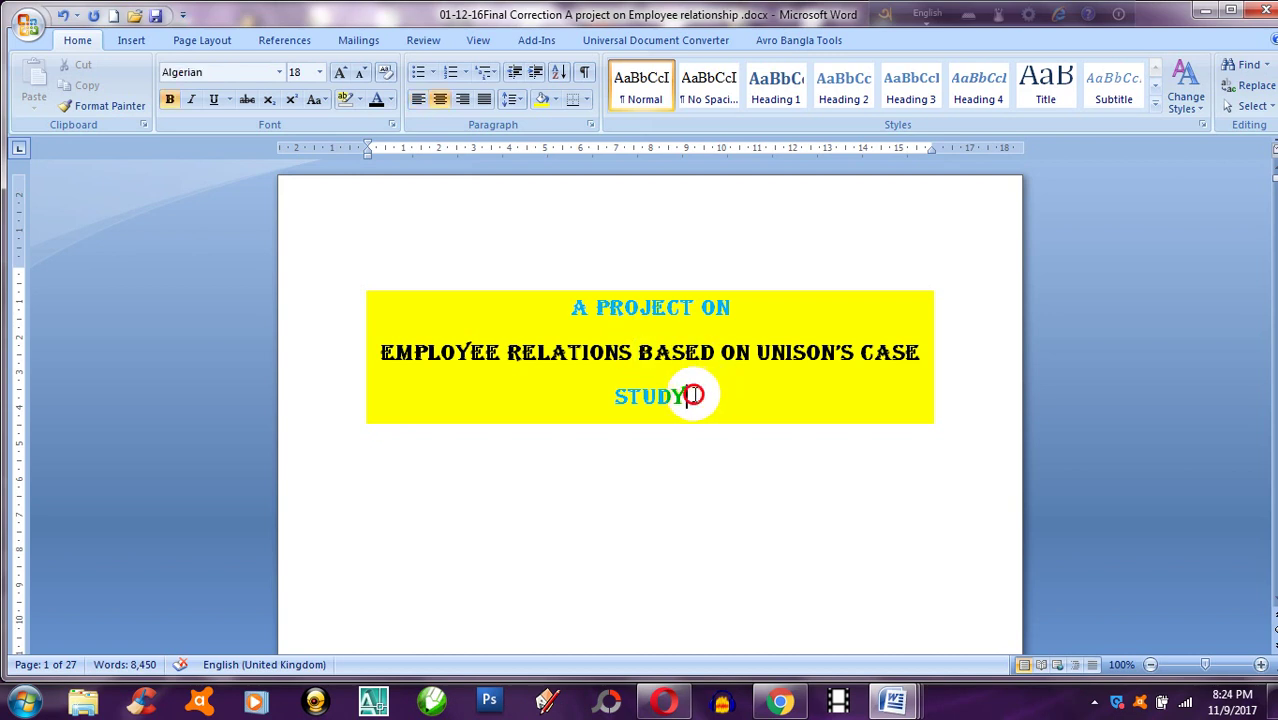
pyautogui.moveTo(695, 395); pyautogui.dragTo(575, 338)
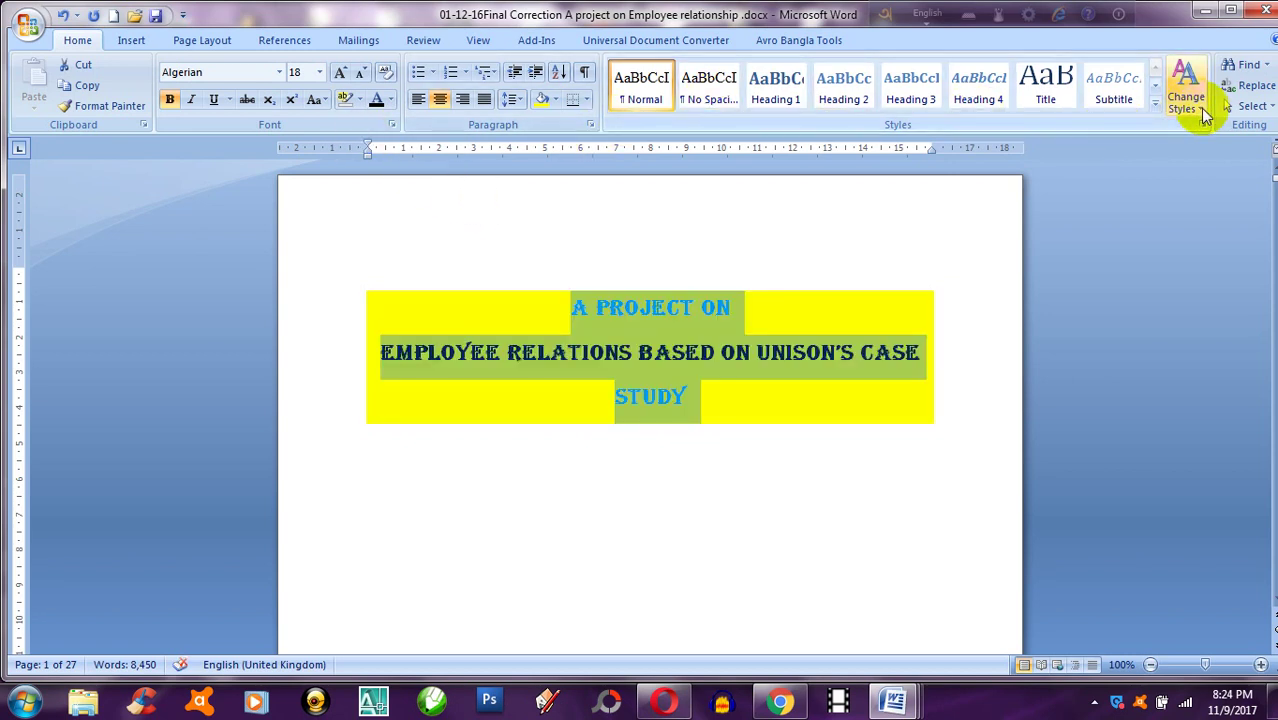
pyautogui.click(1200, 108)
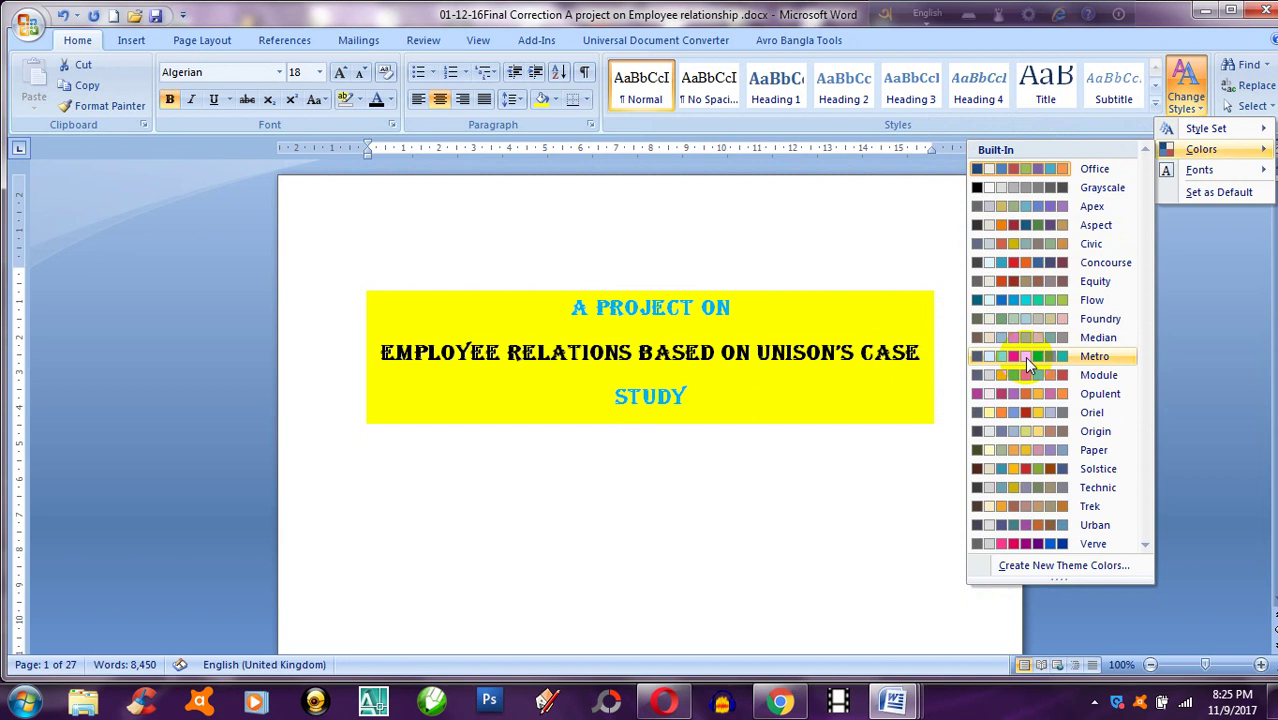
pyautogui.moveTo(1200, 170)
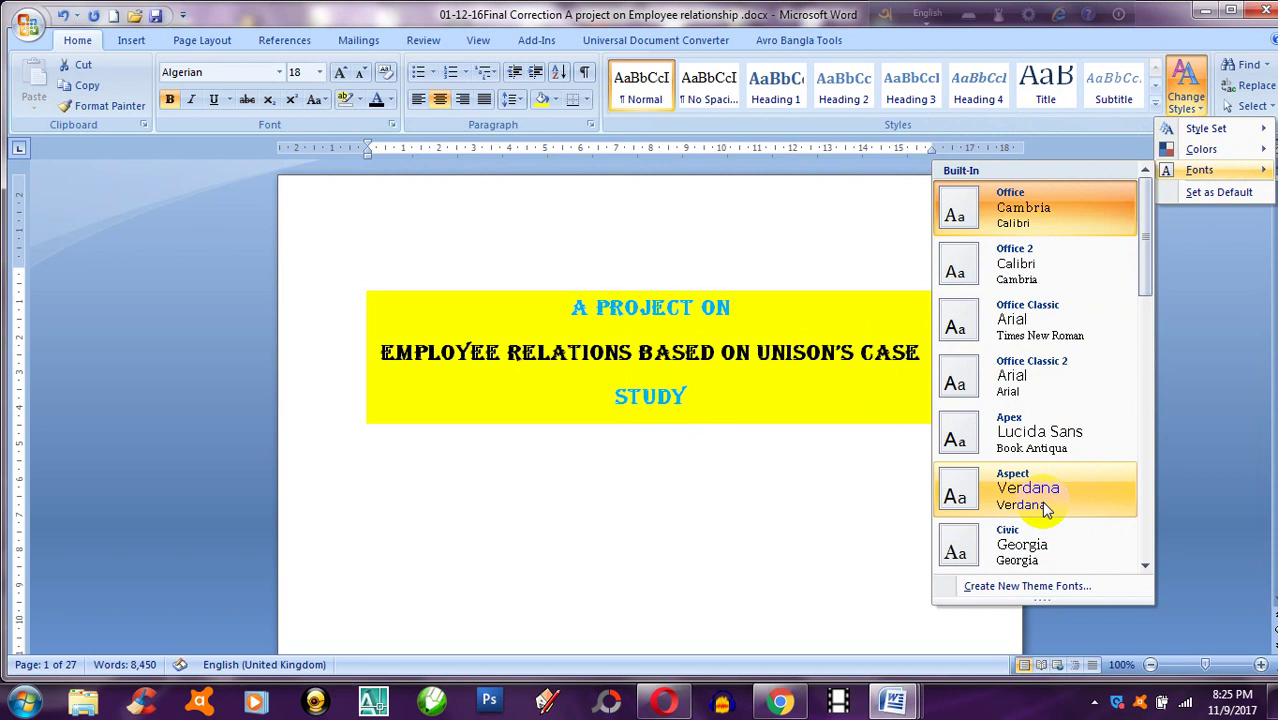
pyautogui.click(1145, 479)
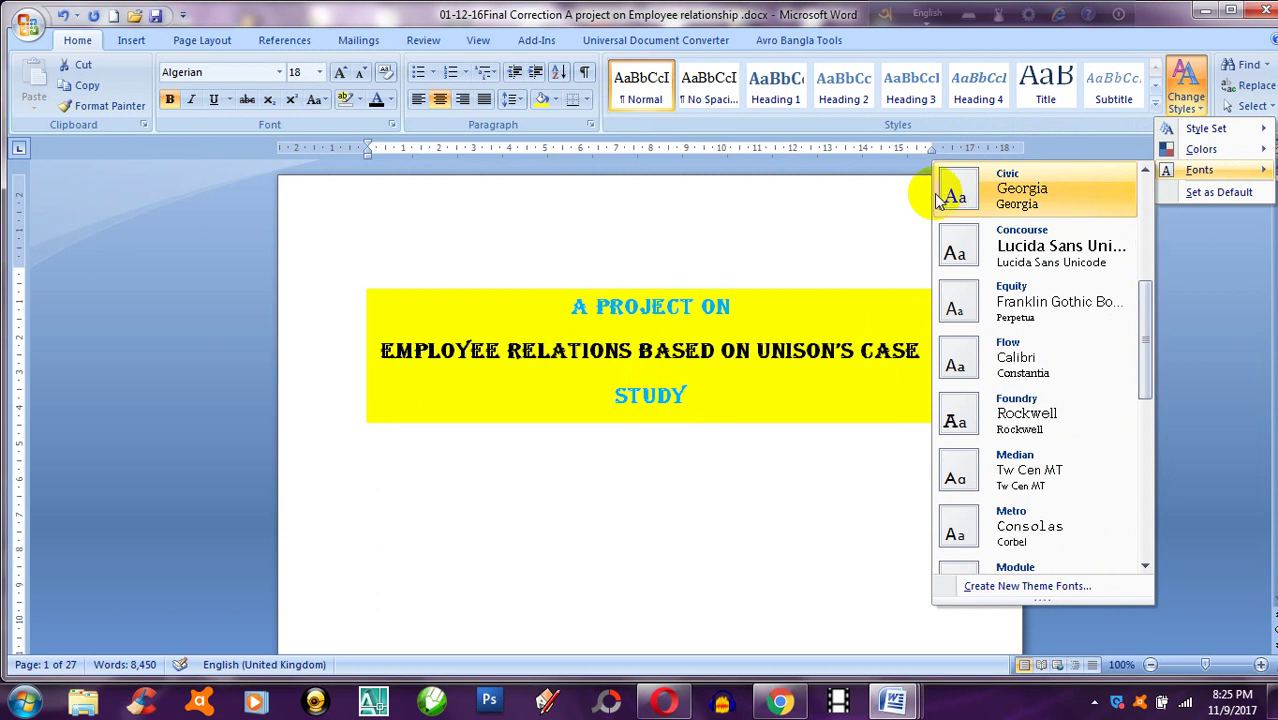
pyautogui.click(697, 222)
pyautogui.click(697, 218)
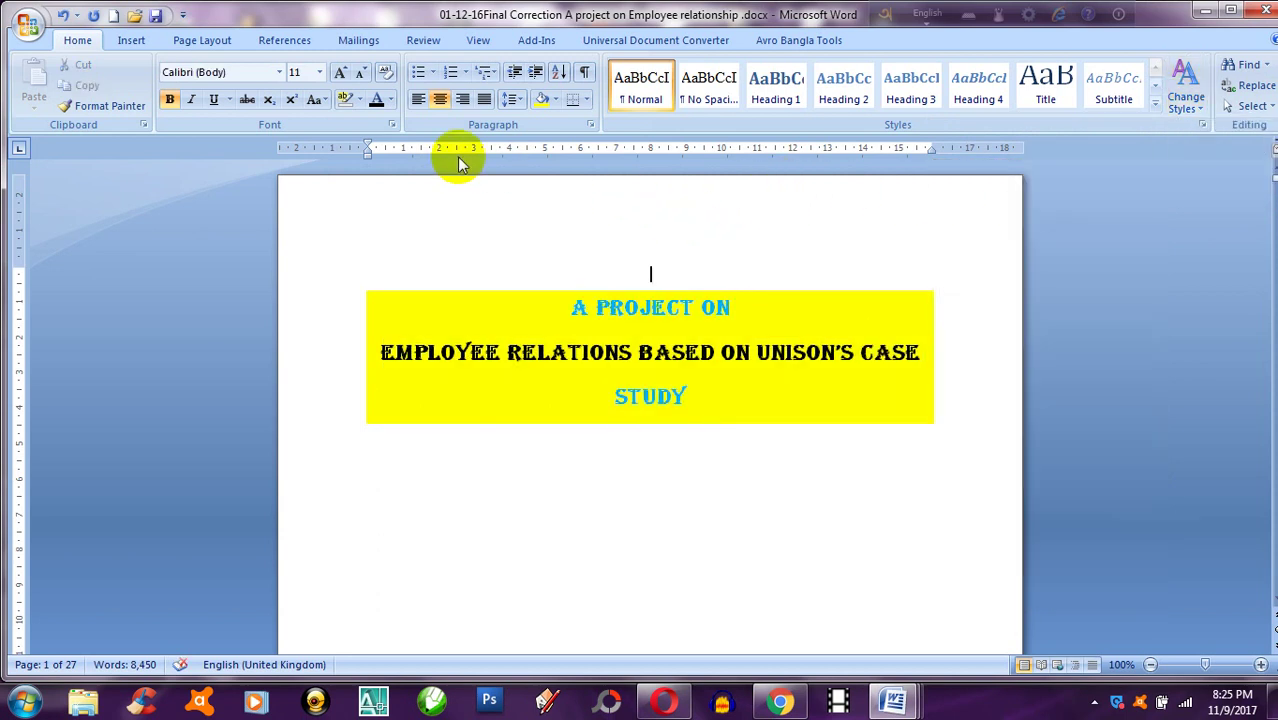
pyautogui.click(734, 306)
pyautogui.moveTo(734, 306); pyautogui.dragTo(579, 311)
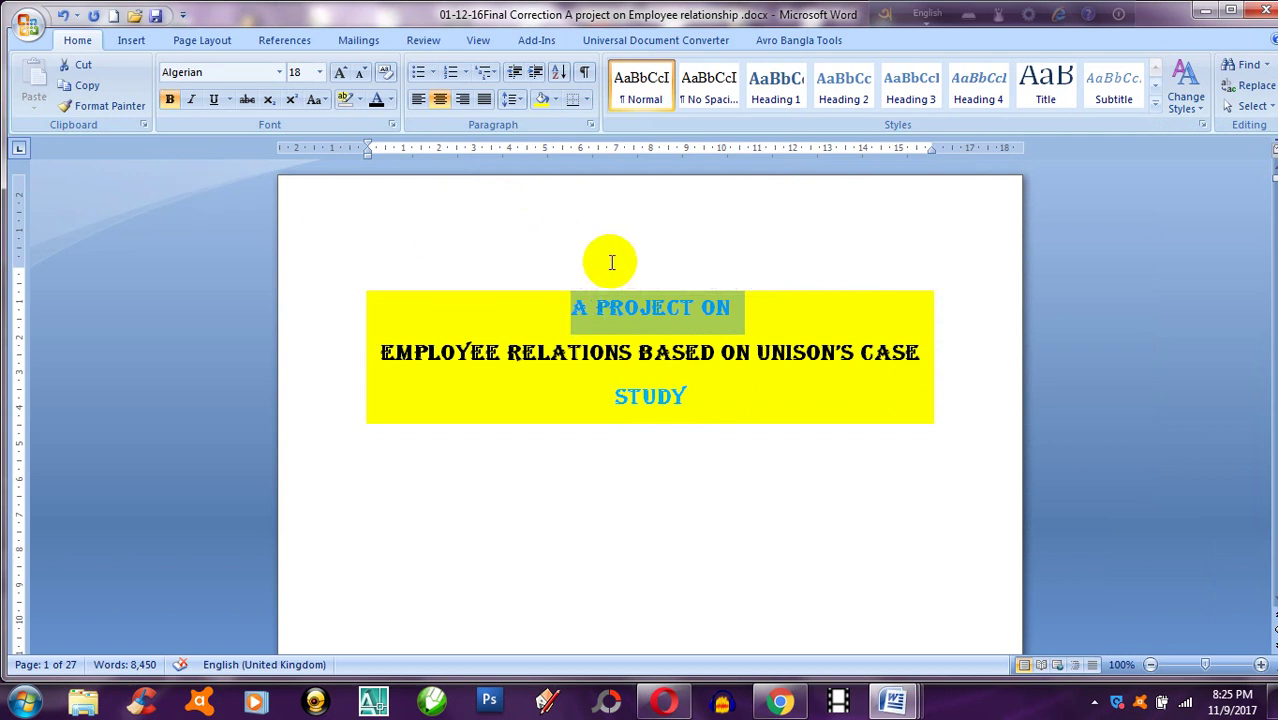
pyautogui.click(170, 100)
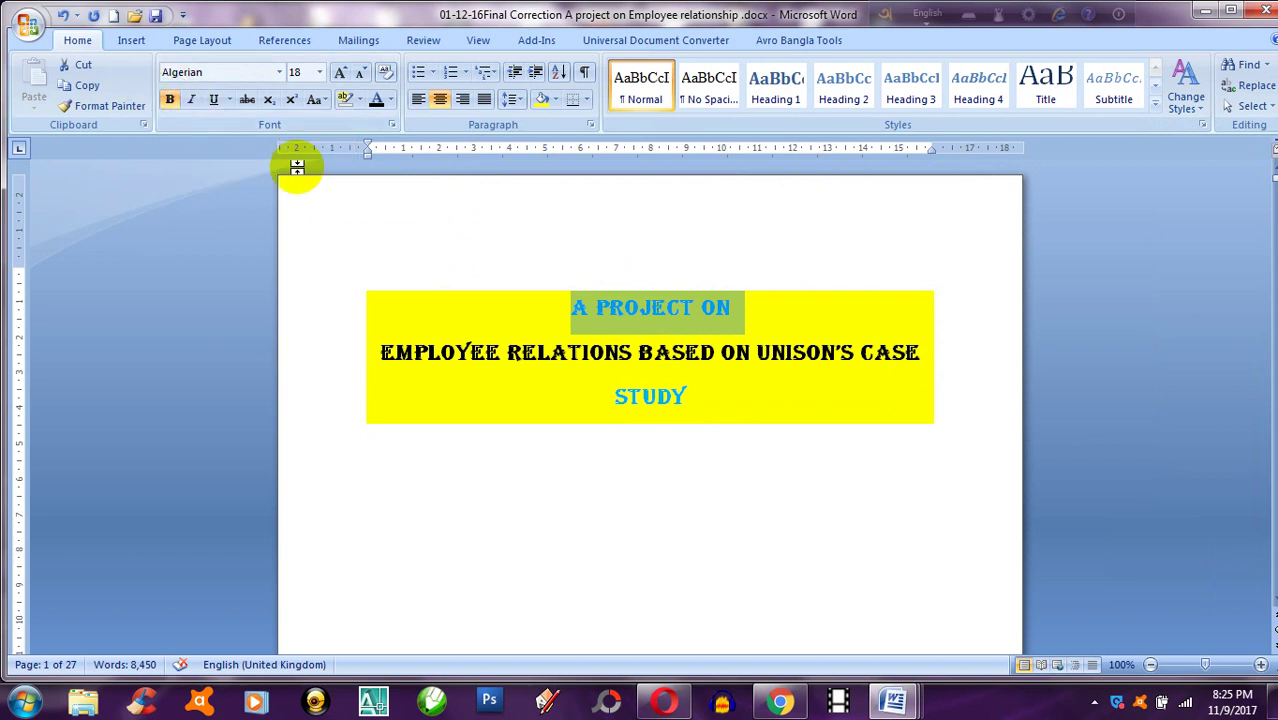
pyautogui.click(170, 100)
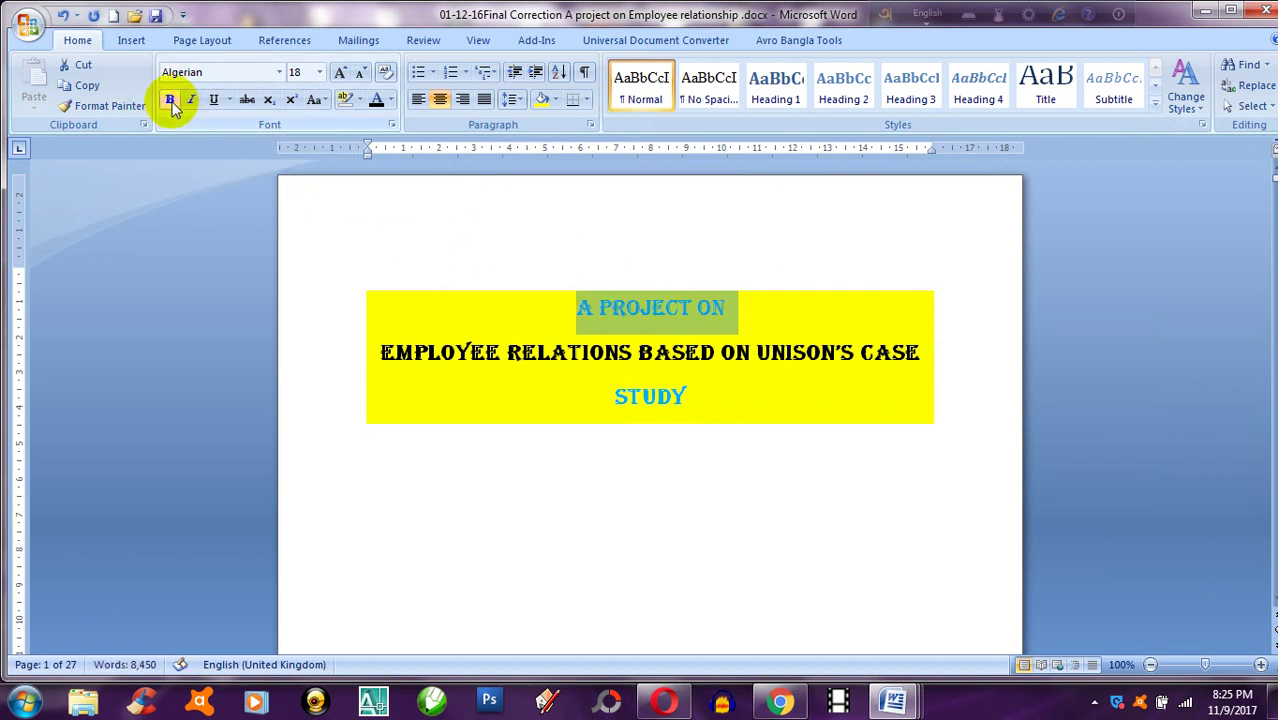
pyautogui.click(793, 327)
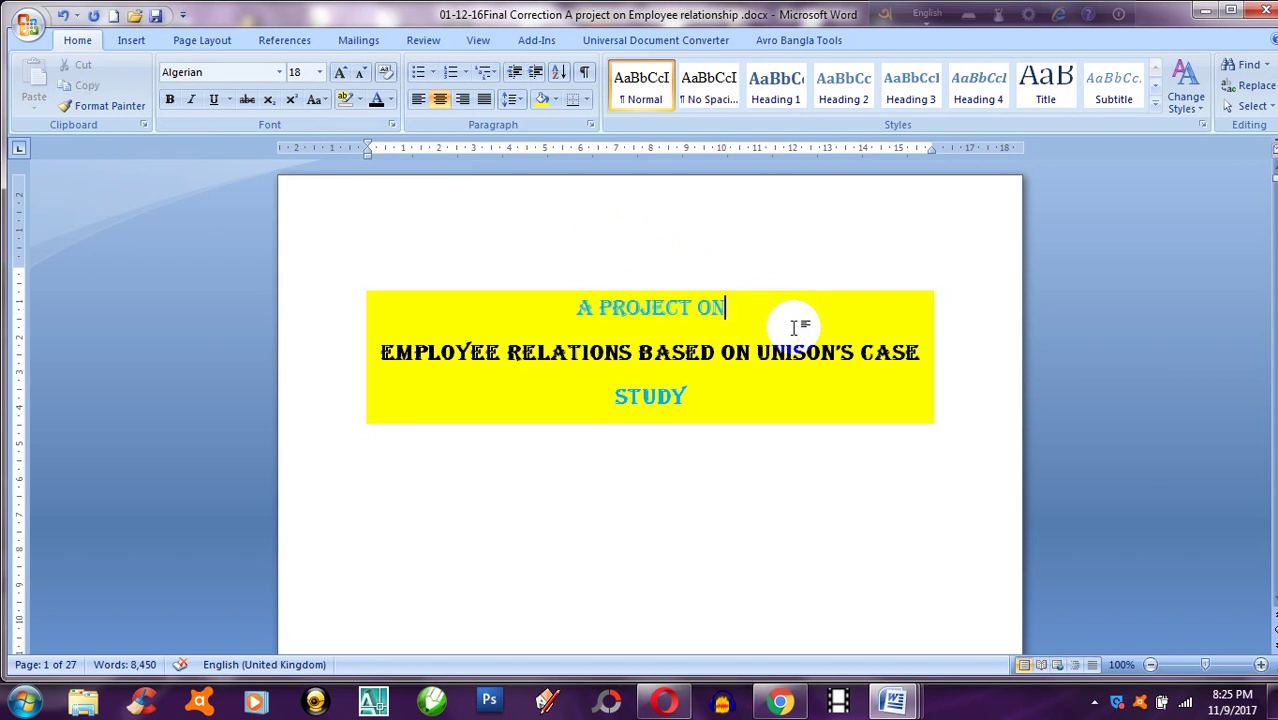
pyautogui.click(729, 311)
pyautogui.moveTo(729, 311); pyautogui.dragTo(590, 326)
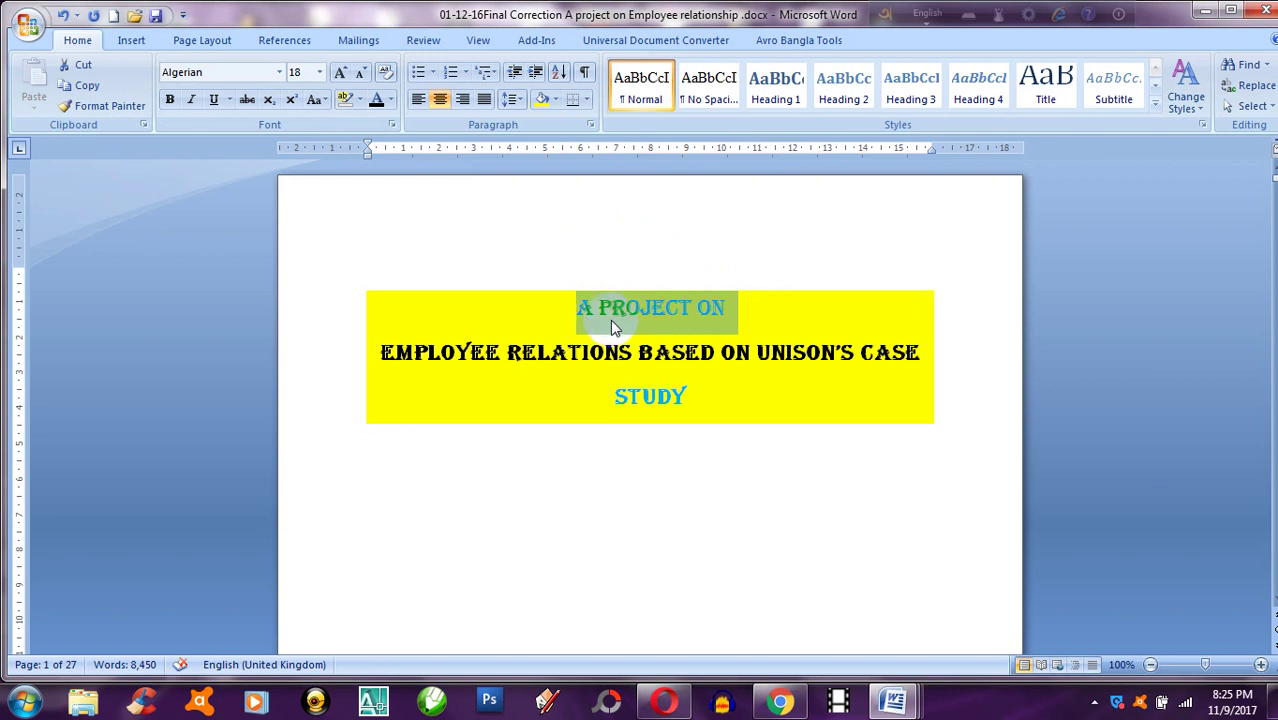
pyautogui.click(169, 100)
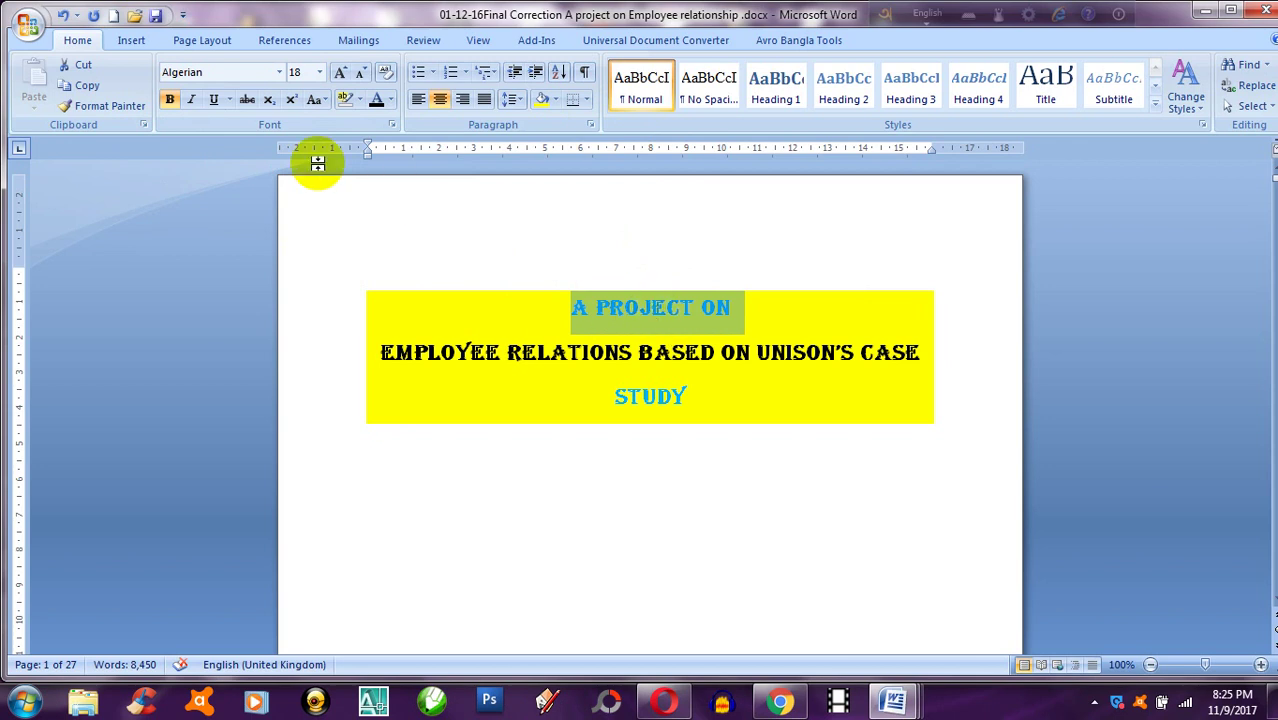
# Underline the A PROJECT ON line with the thick underline style
pyautogui.click(213, 101)
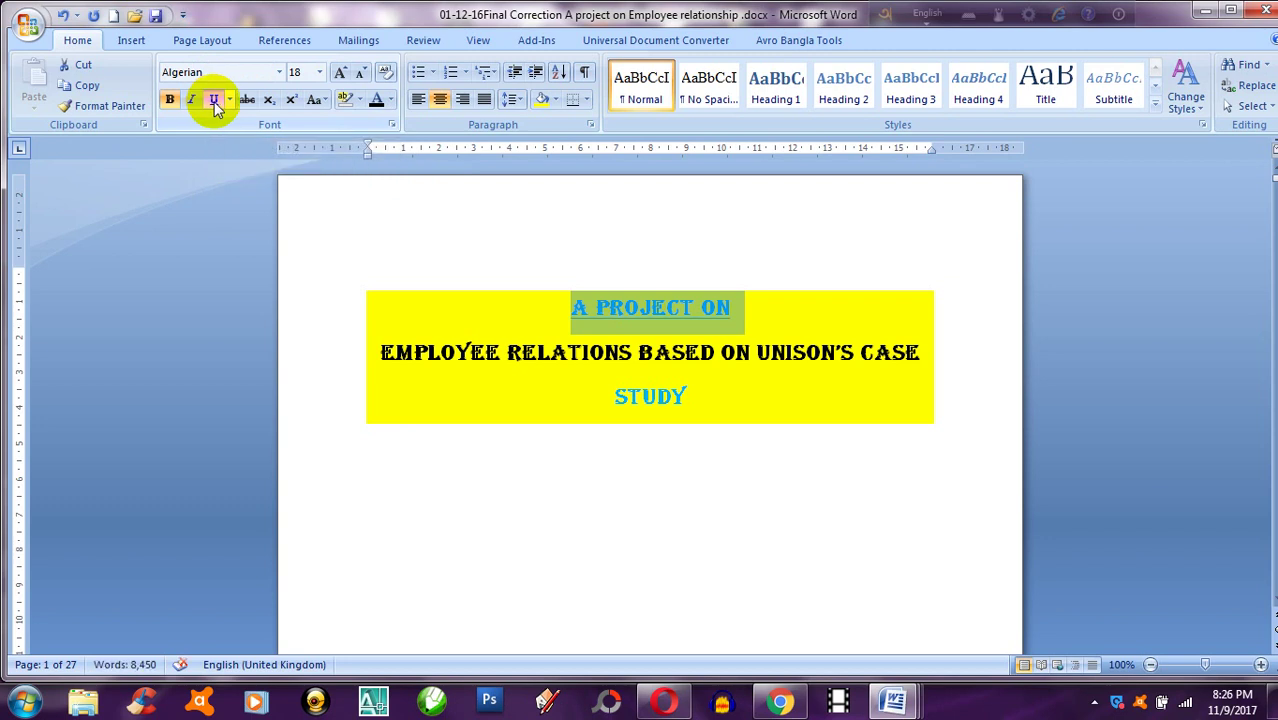
pyautogui.click(230, 99)
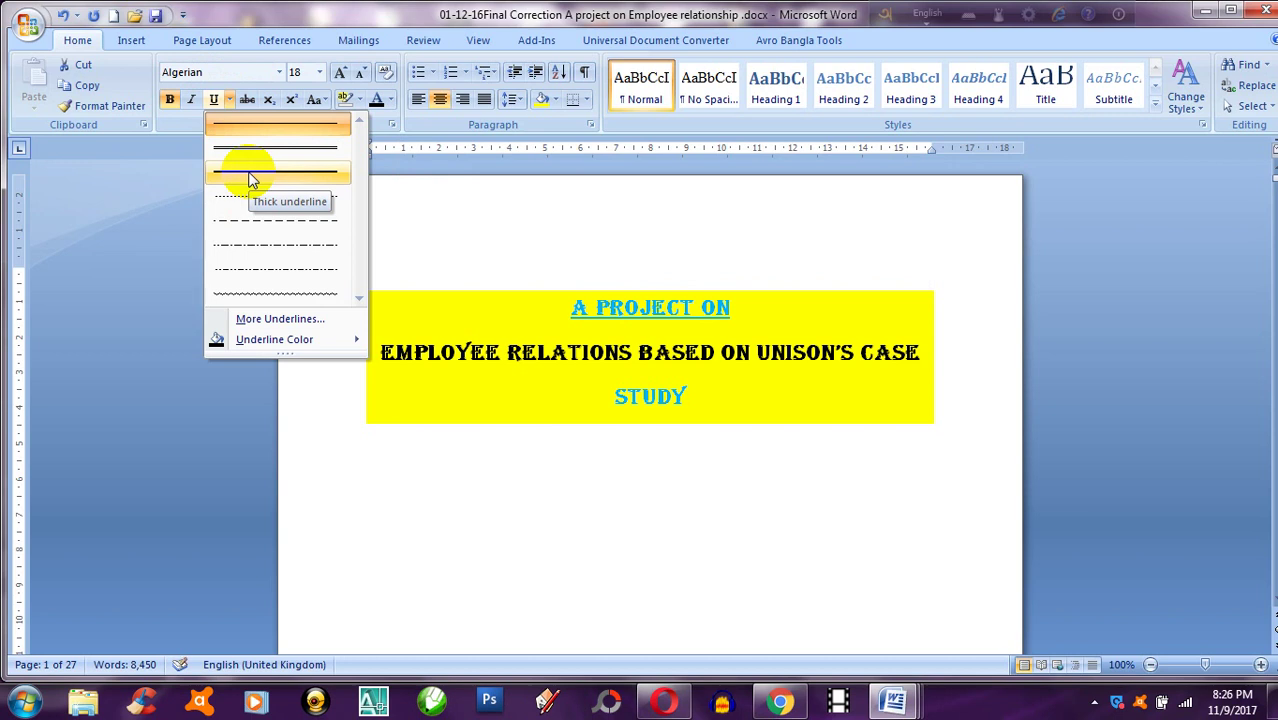
pyautogui.moveTo(274, 340)
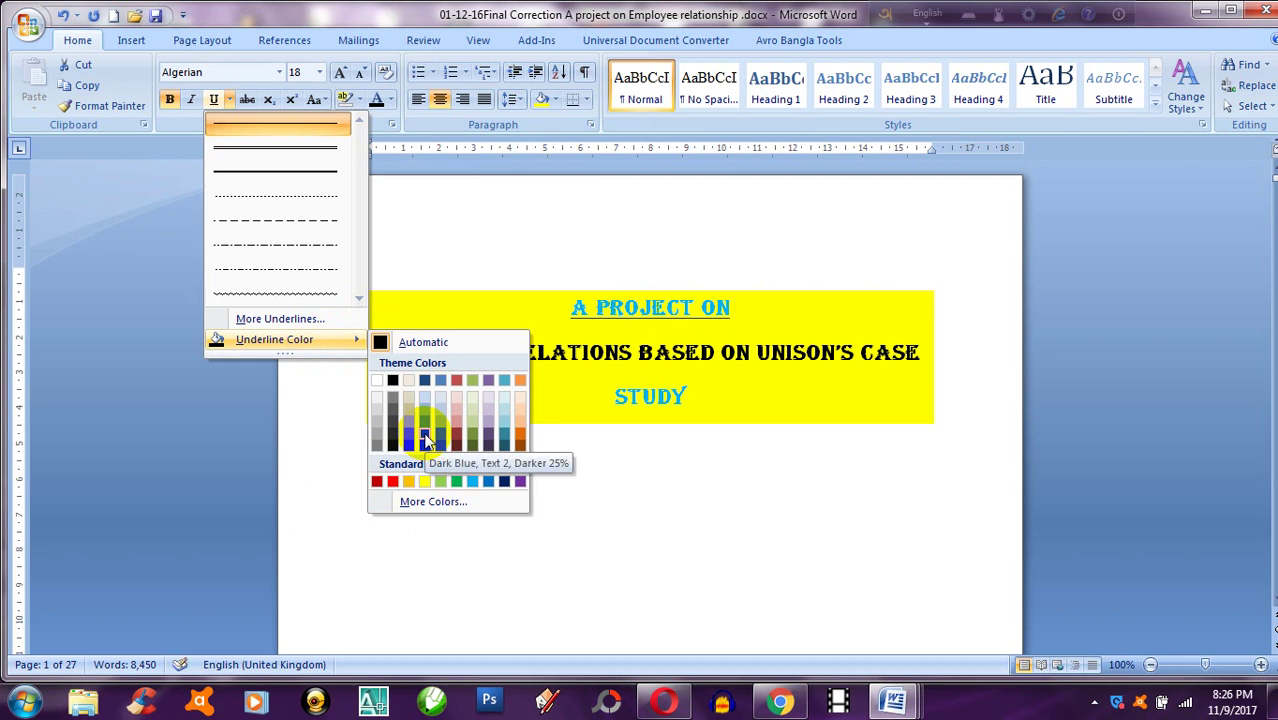
pyautogui.click(293, 172)
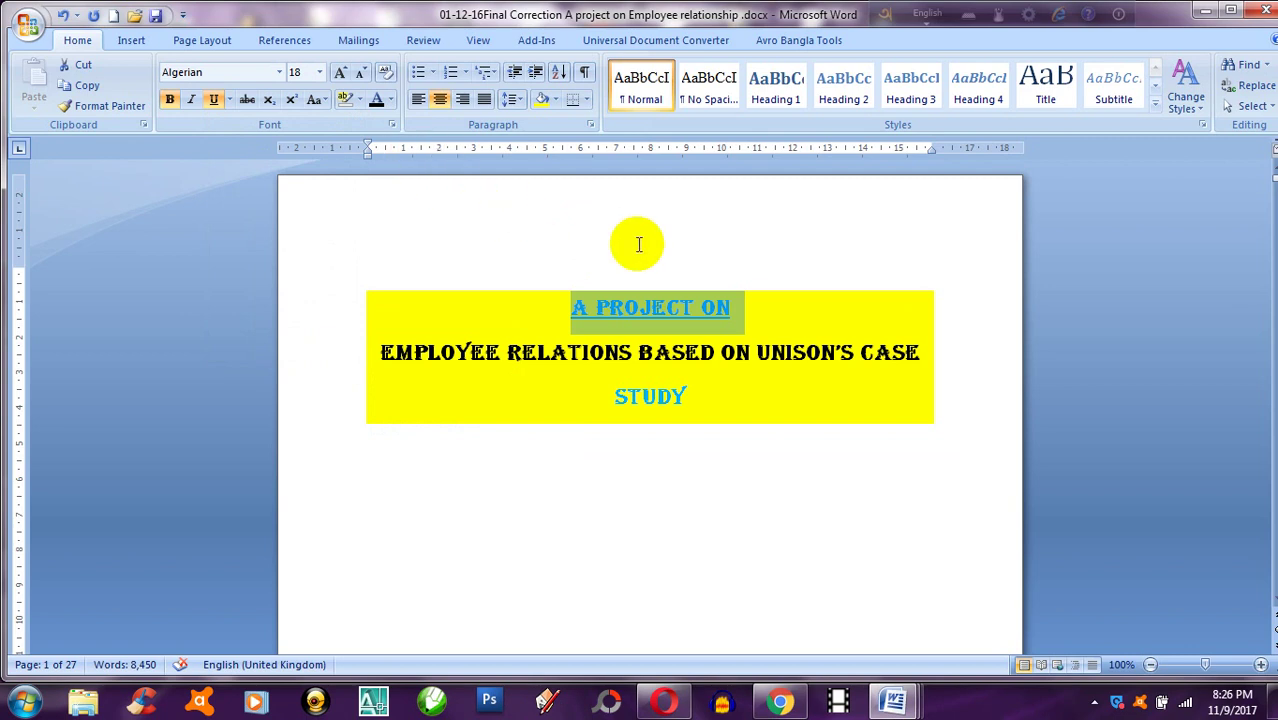
pyautogui.click(744, 313)
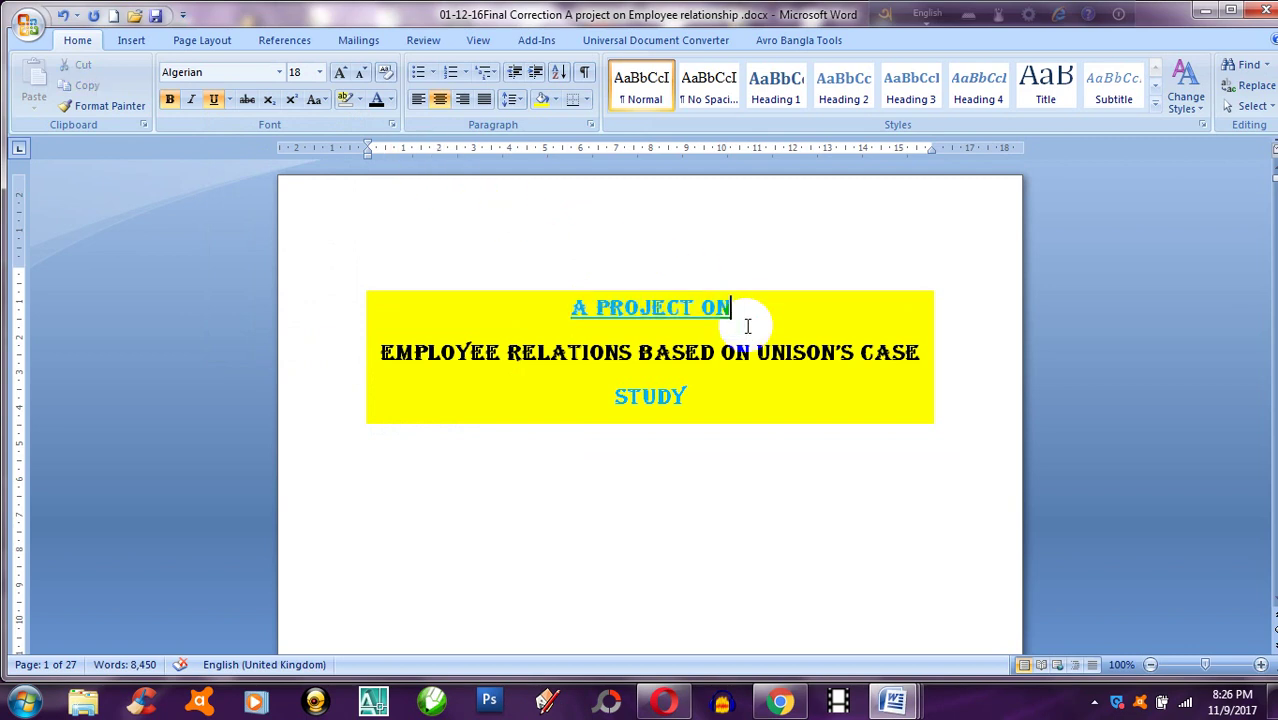
# Set the A PROJECT ON title line to 28-point font size
pyautogui.moveTo(735, 309); pyautogui.dragTo(575, 312)
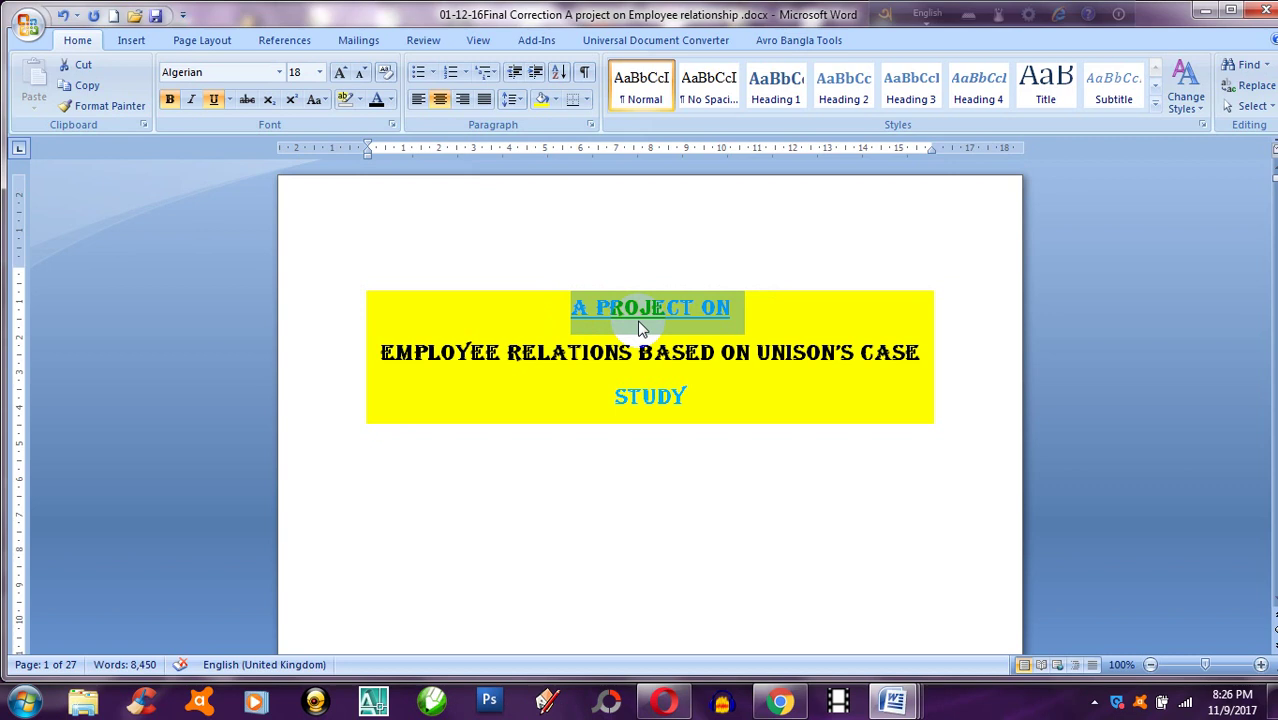
pyautogui.click(320, 80)
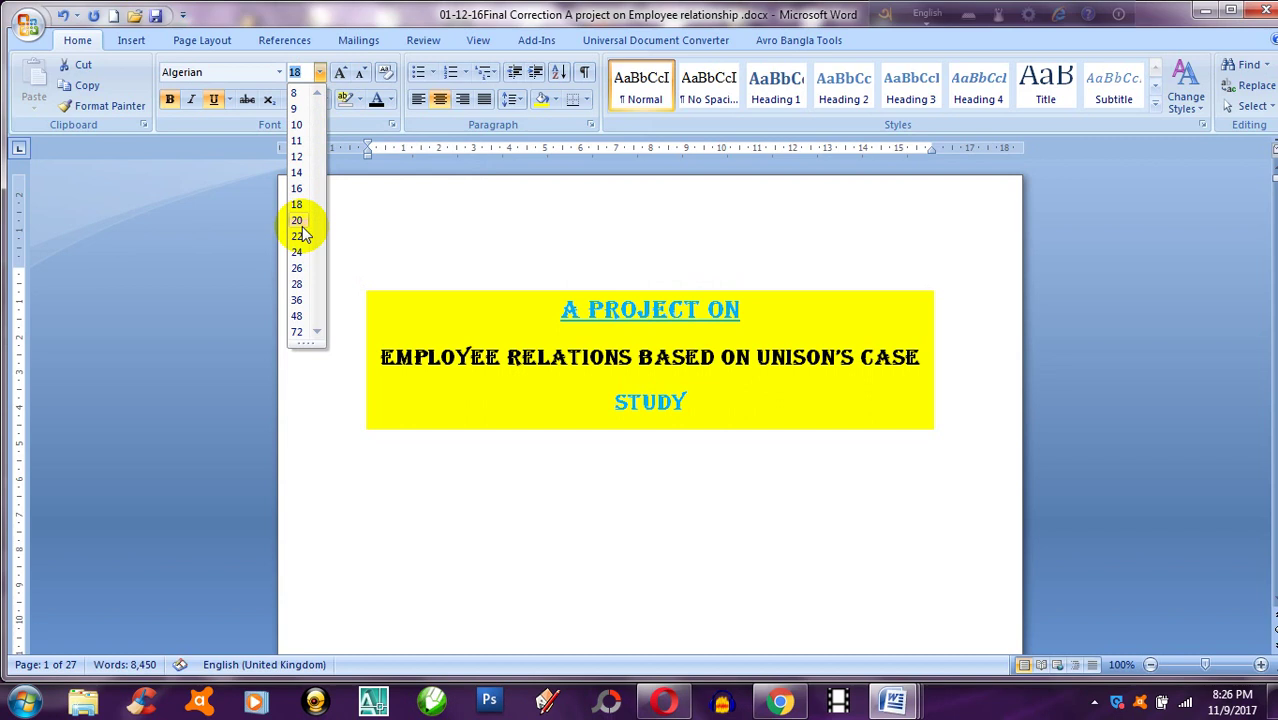
pyautogui.click(296, 285)
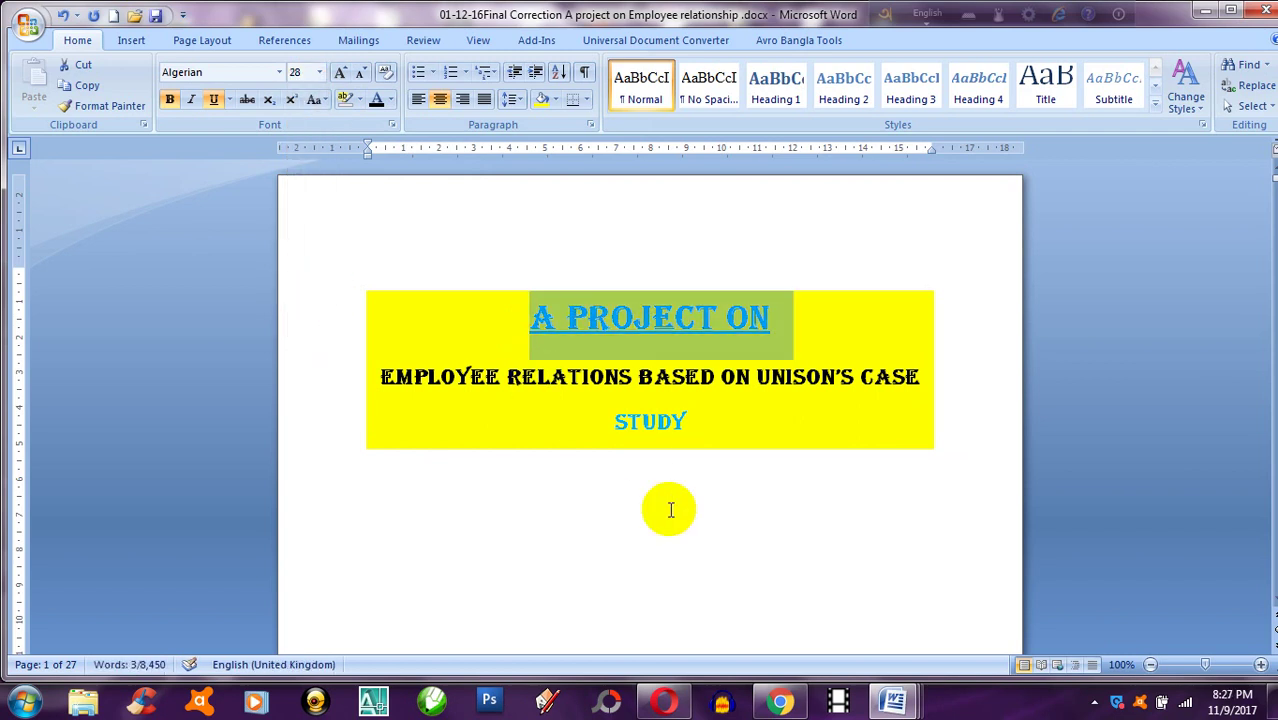
pyautogui.click(635, 537)
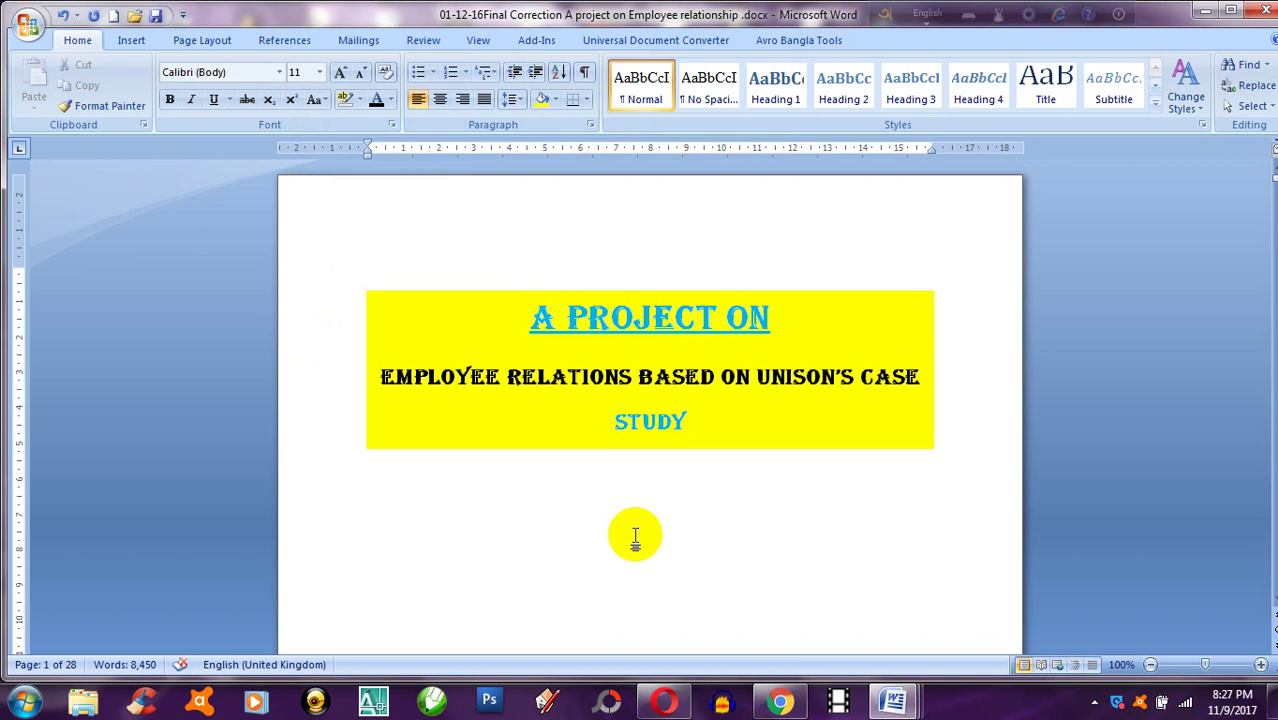
pyautogui.moveTo(754, 377); pyautogui.dragTo(720, 377)
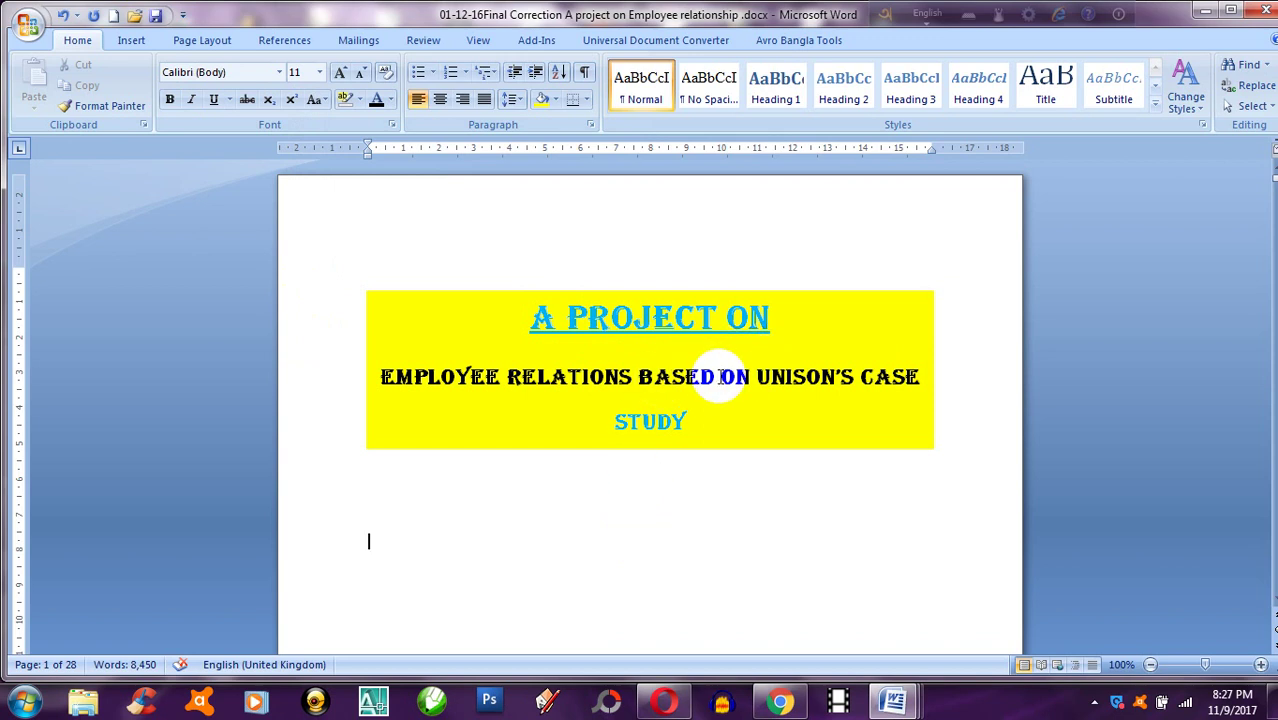
pyautogui.click(693, 416)
pyautogui.moveTo(695, 418)
pyautogui.mouseDown()
pyautogui.moveTo(530, 340)
pyautogui.moveTo(533, 352)
pyautogui.mouseUp()
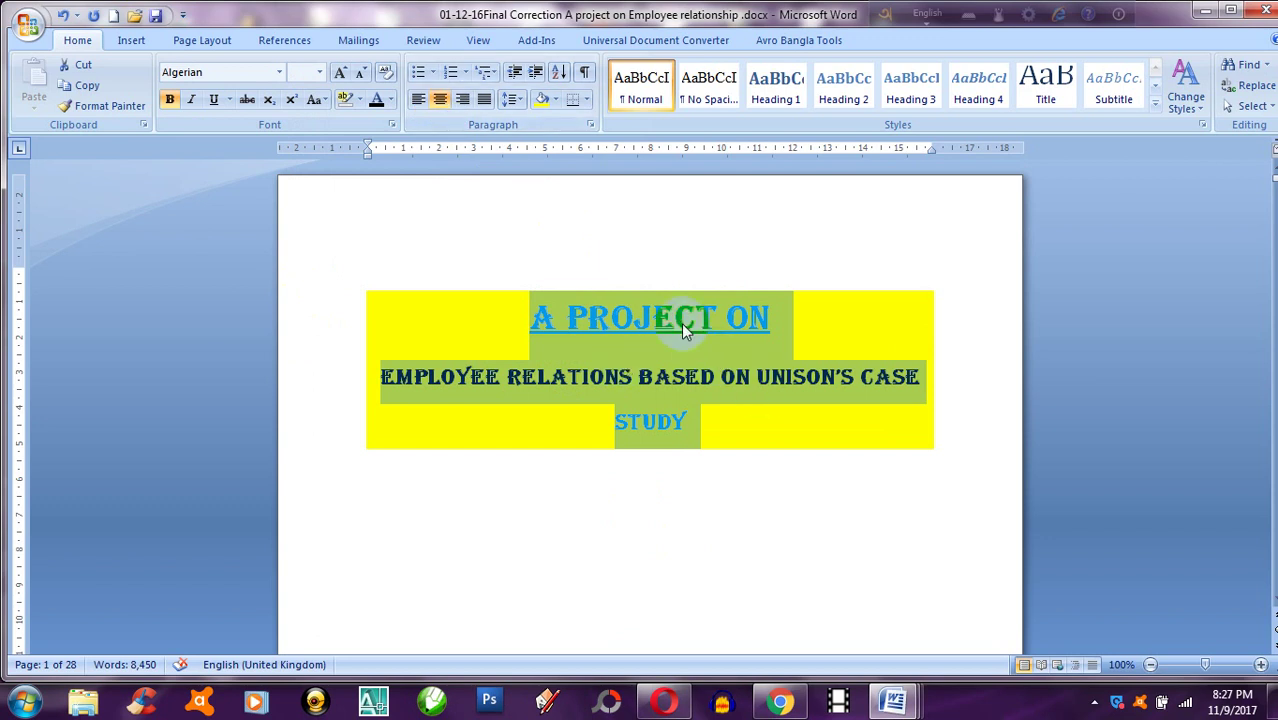
pyautogui.click(419, 101)
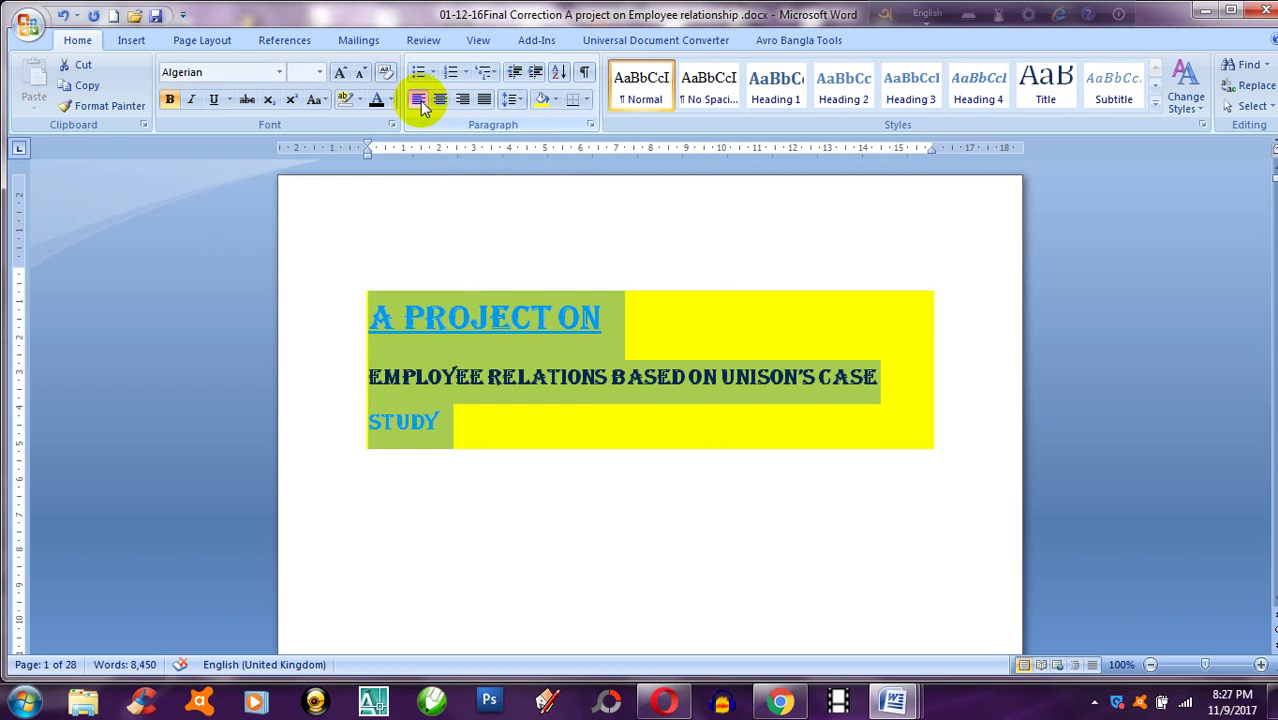
pyautogui.click(440, 100)
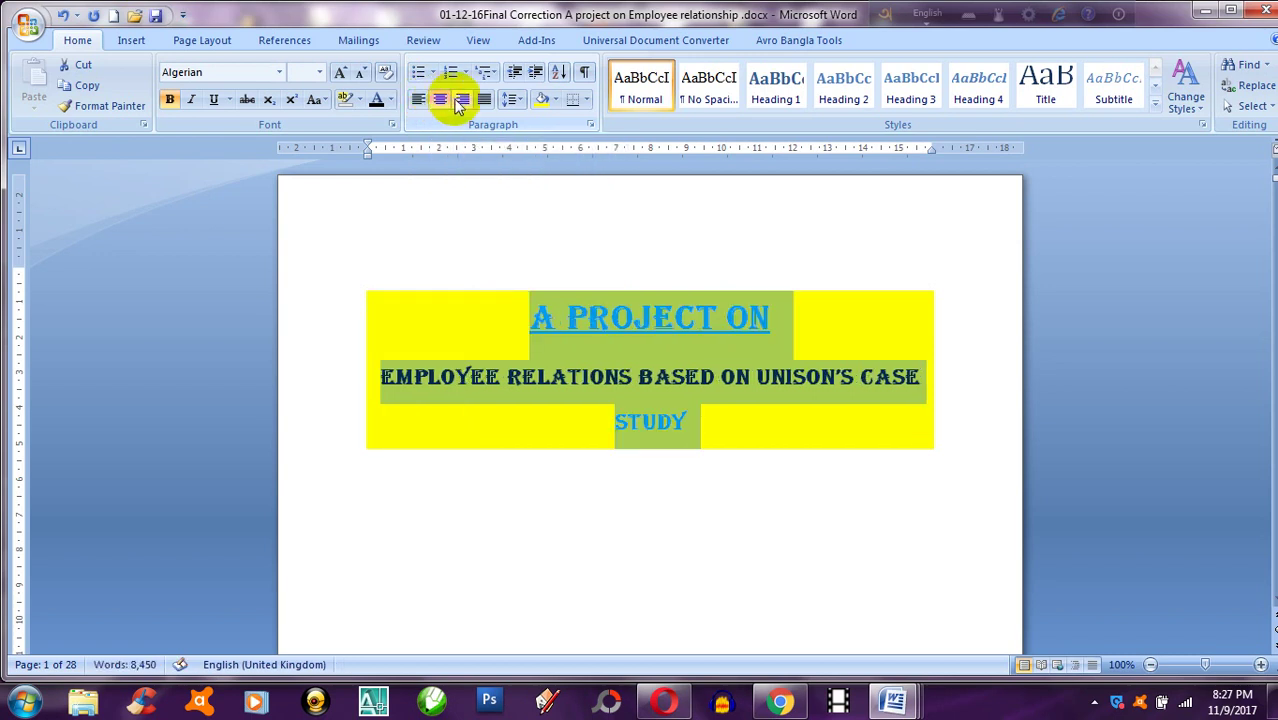
pyautogui.click(462, 101)
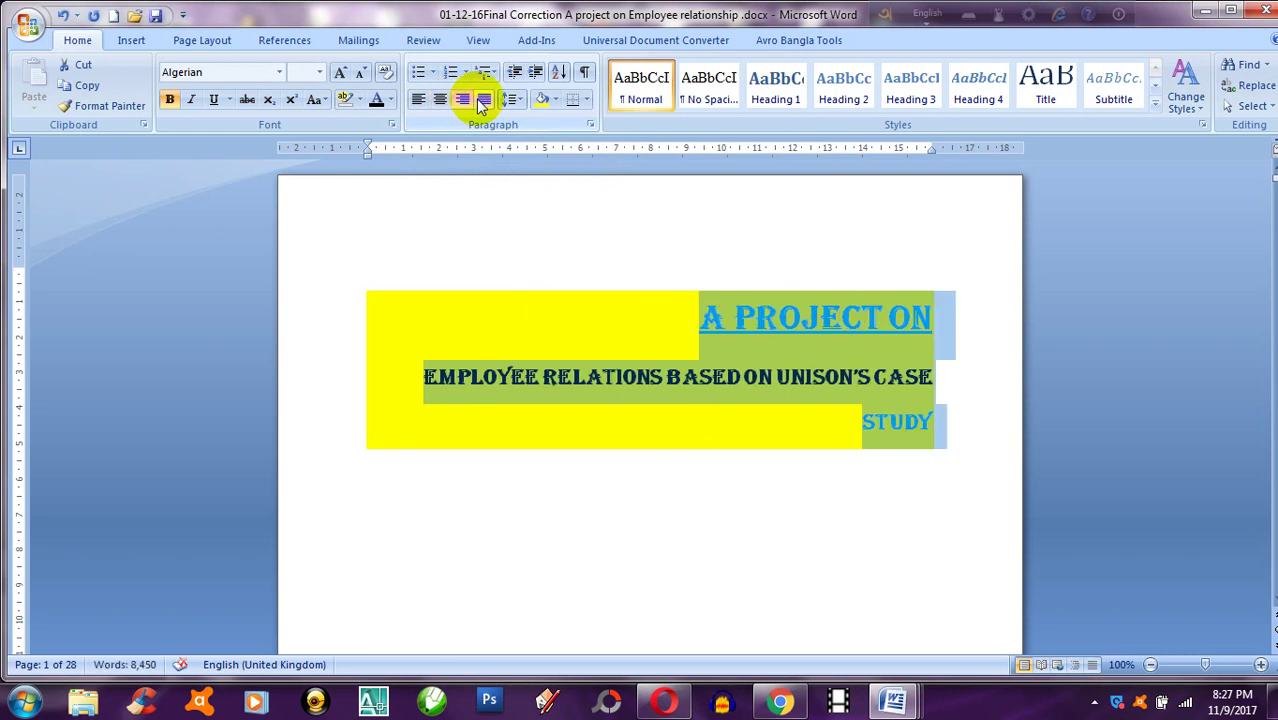
pyautogui.click(483, 101)
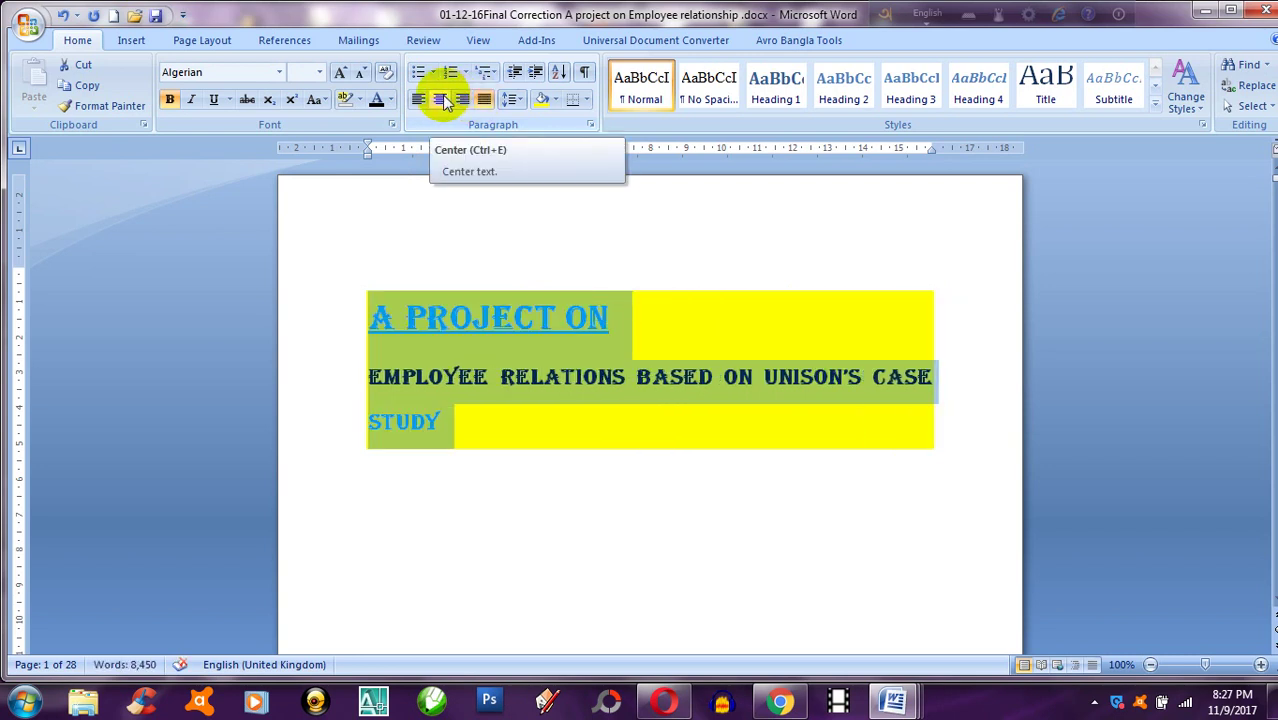
pyautogui.click(441, 101)
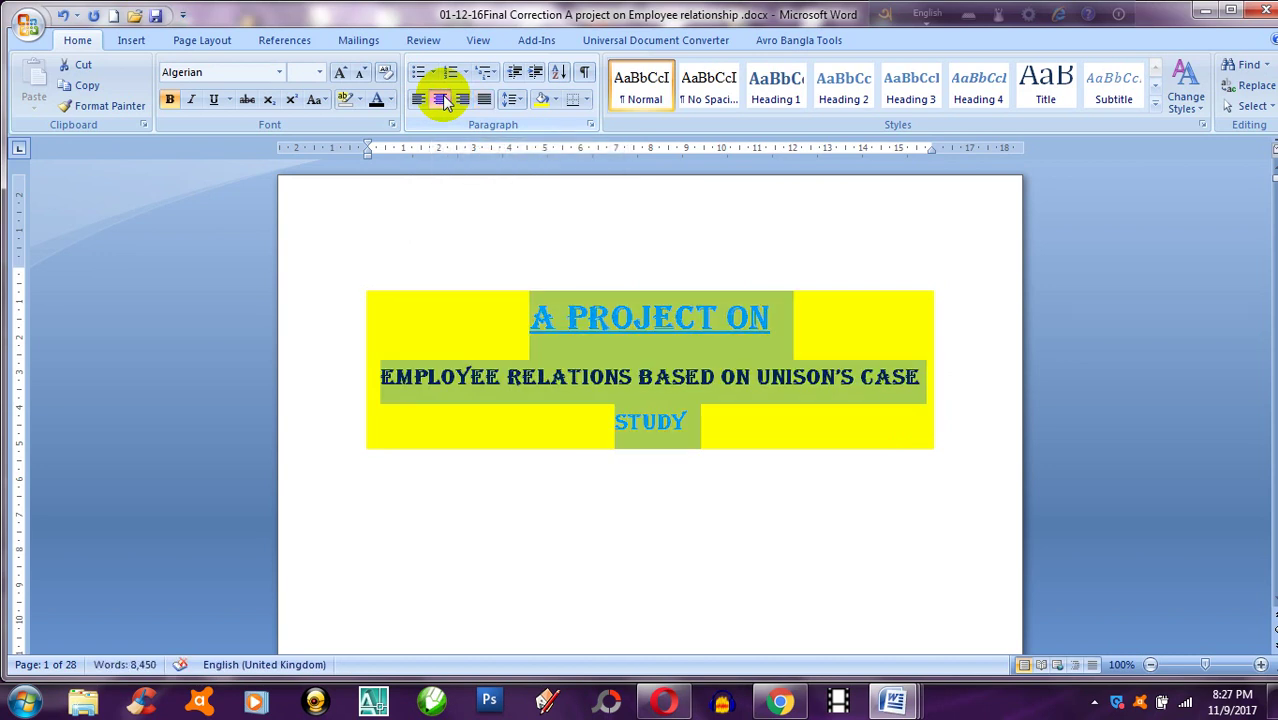
pyautogui.click(586, 101)
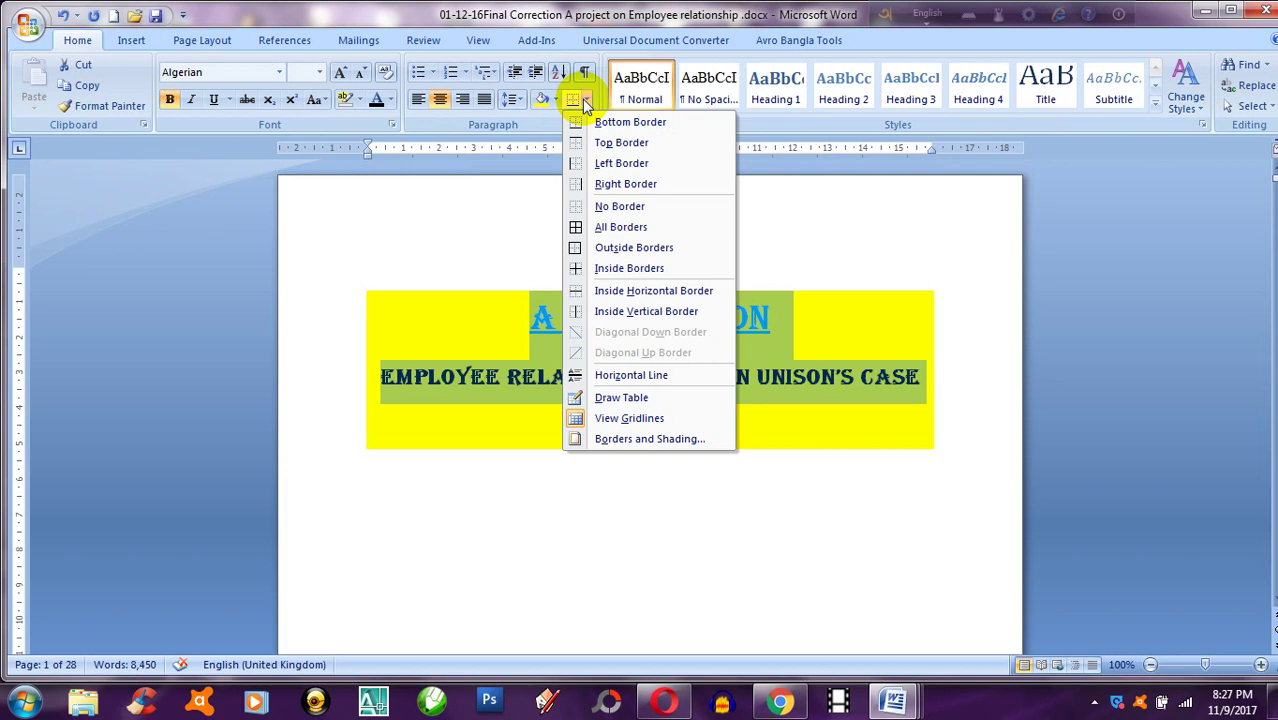
pyautogui.click(436, 227)
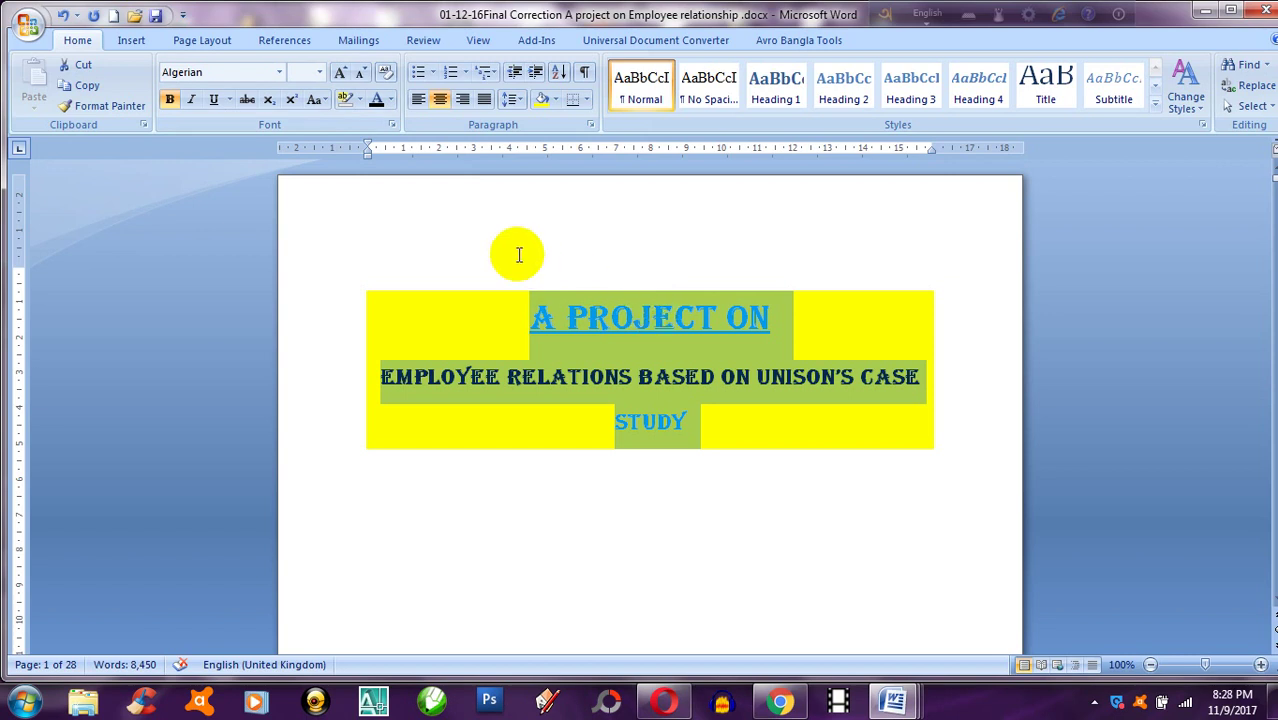
# Insert WordArt style 17 from the Insert ribbon's WordArt gallery
pyautogui.click(114, 45)
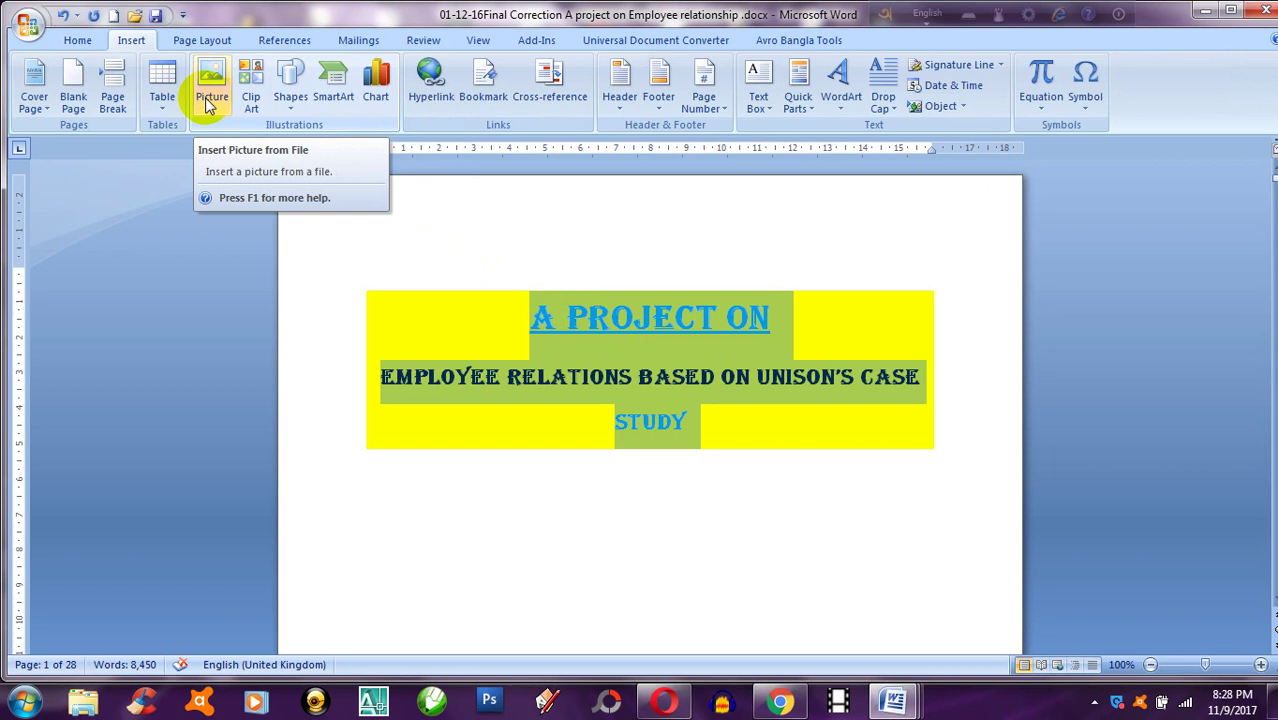
pyautogui.click(841, 100)
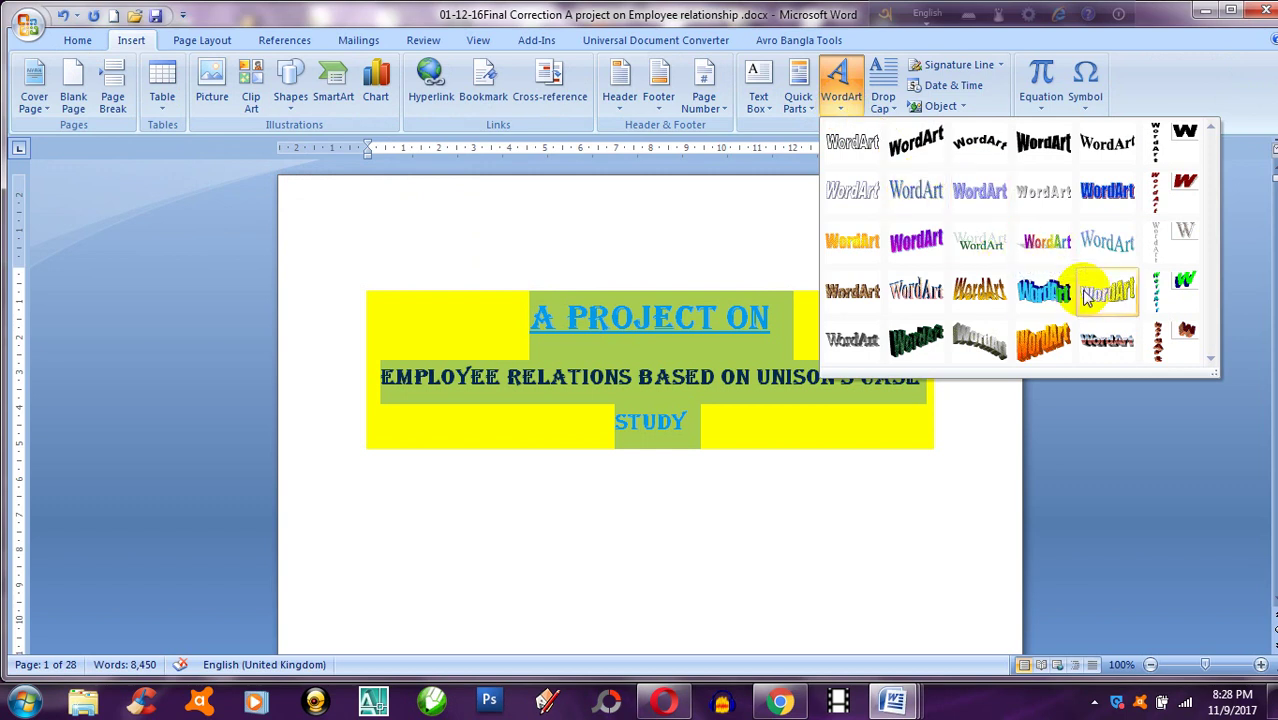
pyautogui.click(1107, 238)
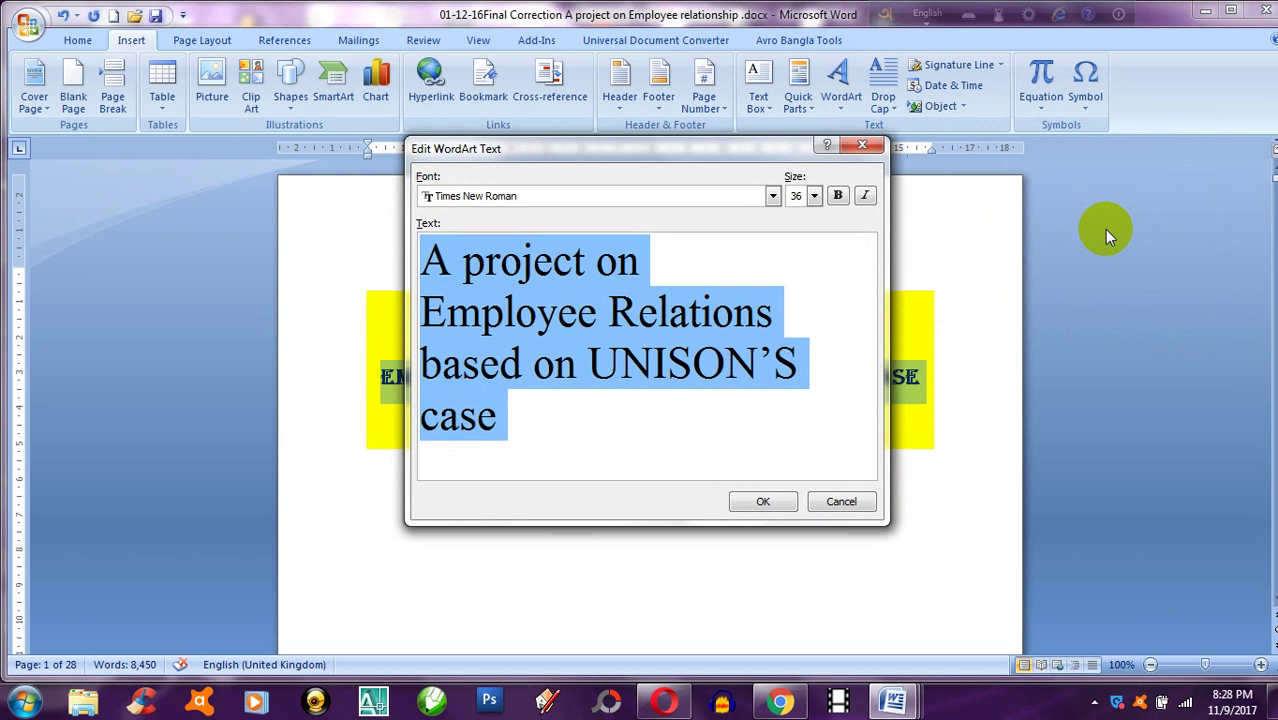
# Change the WordArt text size from 36 to 24 and make all three lines bold
pyautogui.click(814, 197)
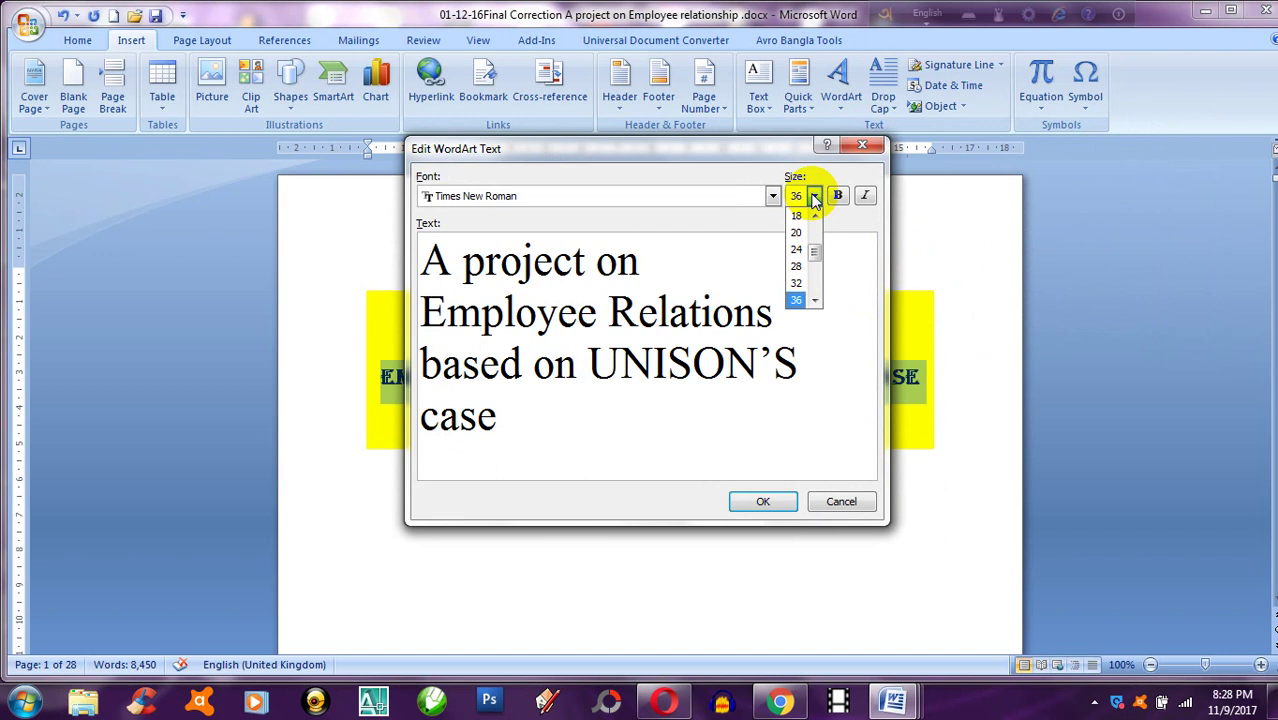
pyautogui.click(797, 249)
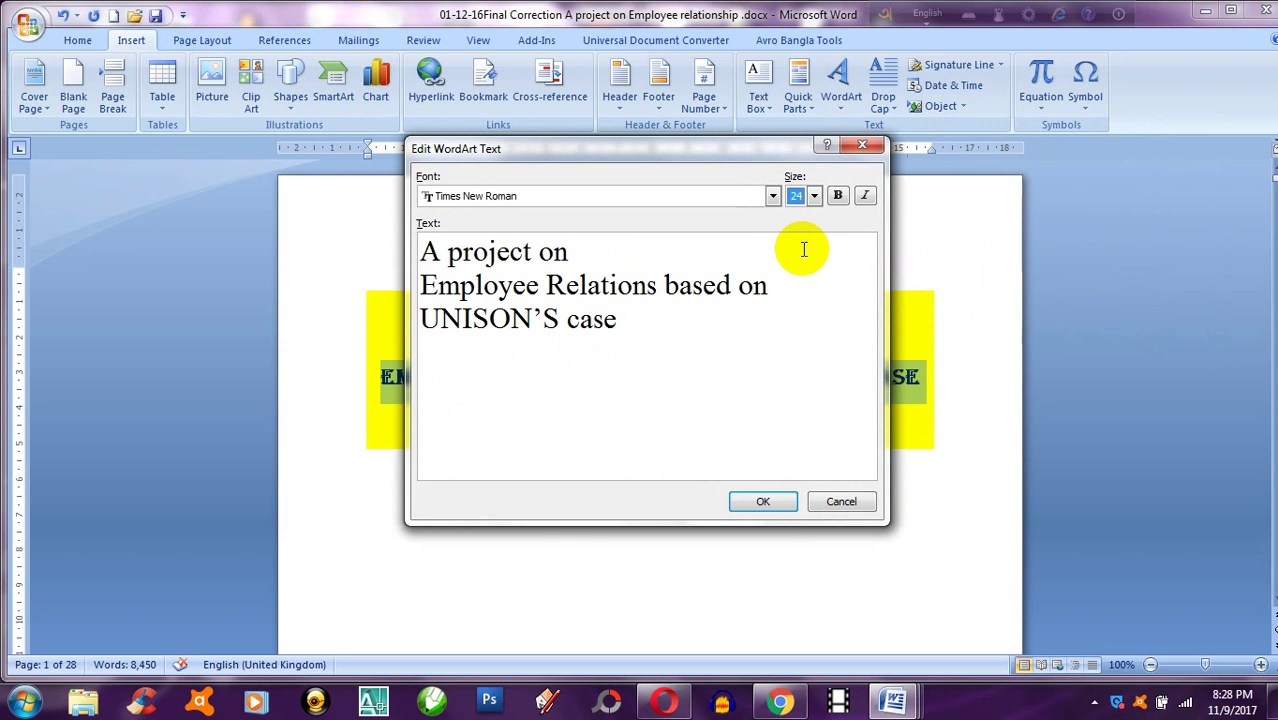
pyautogui.click(636, 325)
pyautogui.click(636, 325)
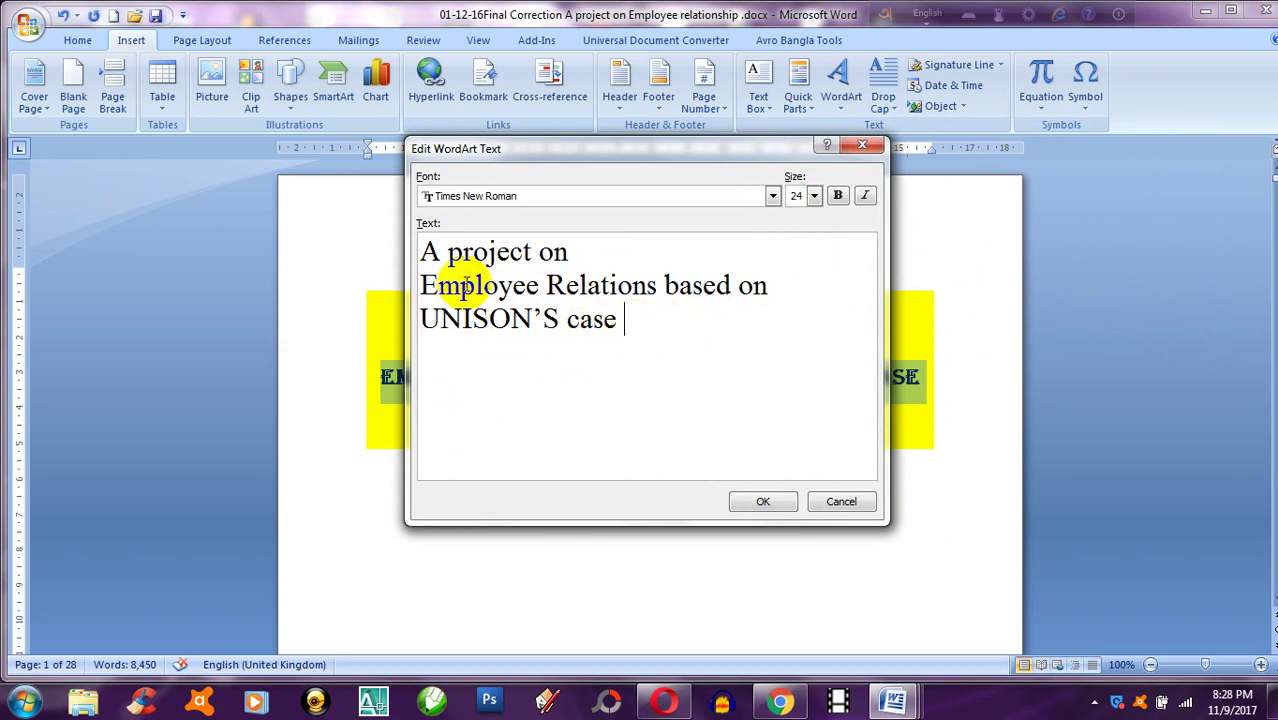
pyautogui.doubleClick(460, 285)
pyautogui.click(466, 285)
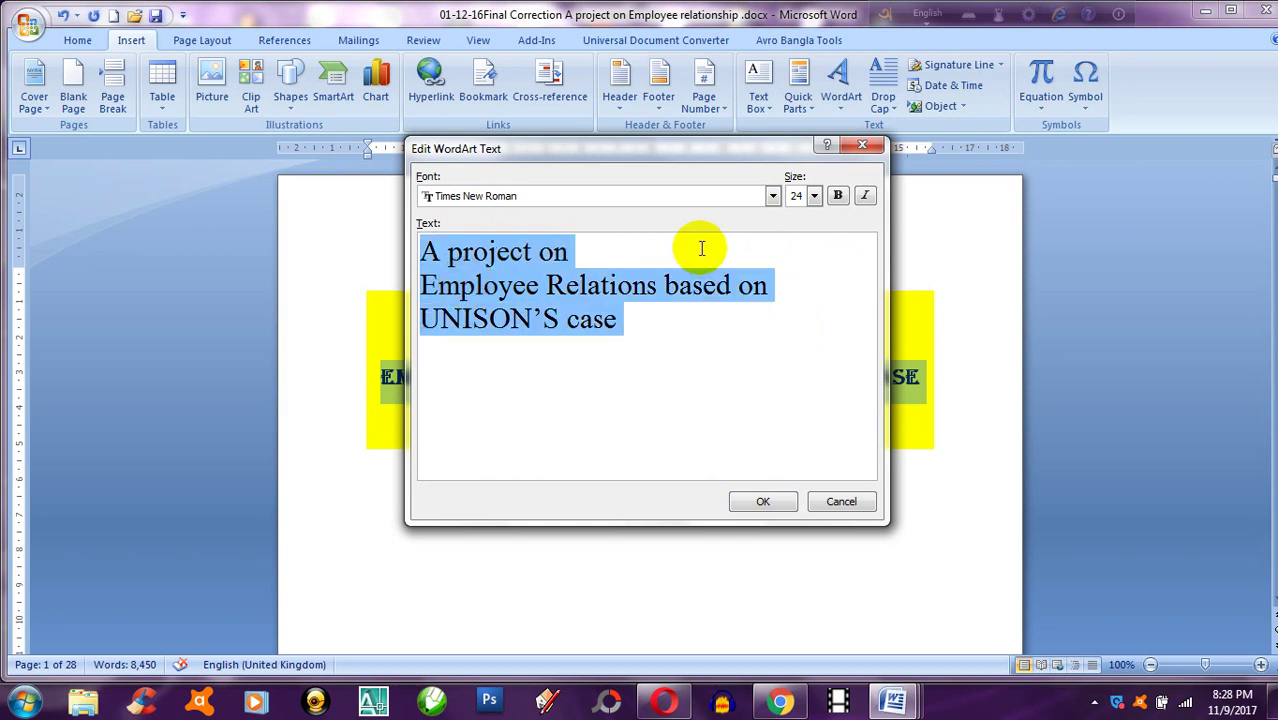
pyautogui.click(838, 197)
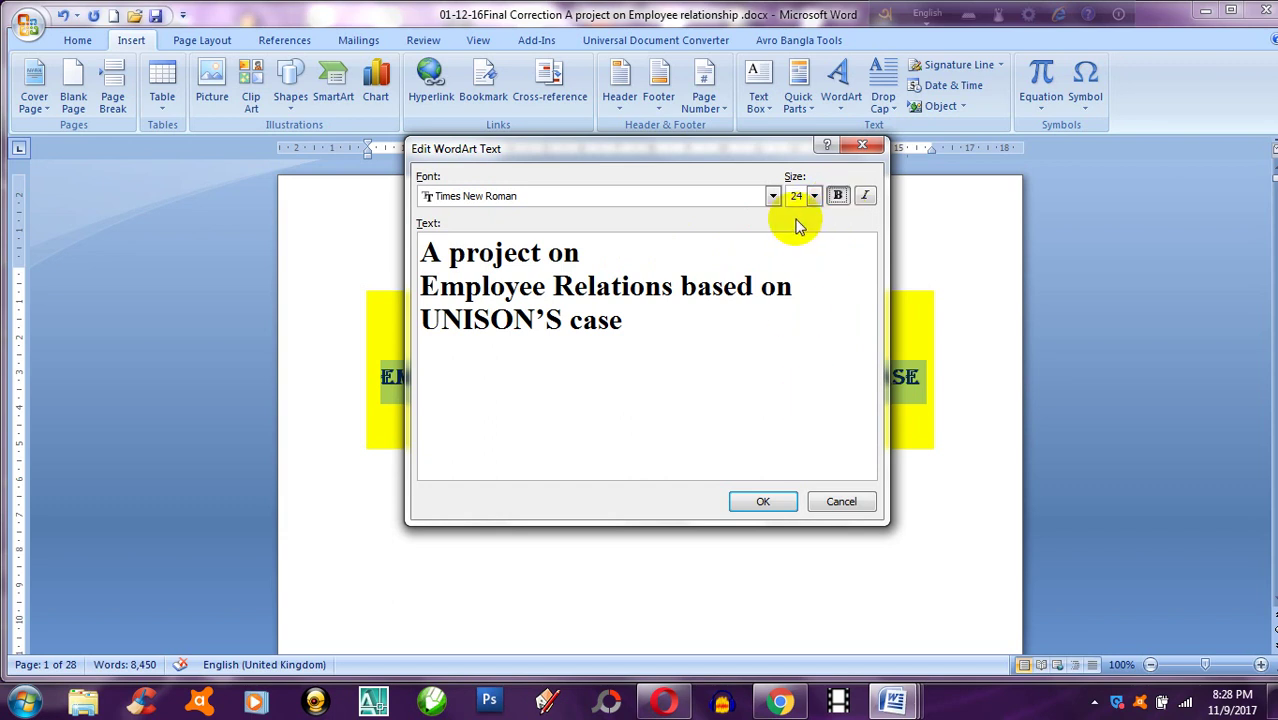
# After trying BatangChe, set the WordArt title font to Arial Unicode MS
pyautogui.click(773, 197)
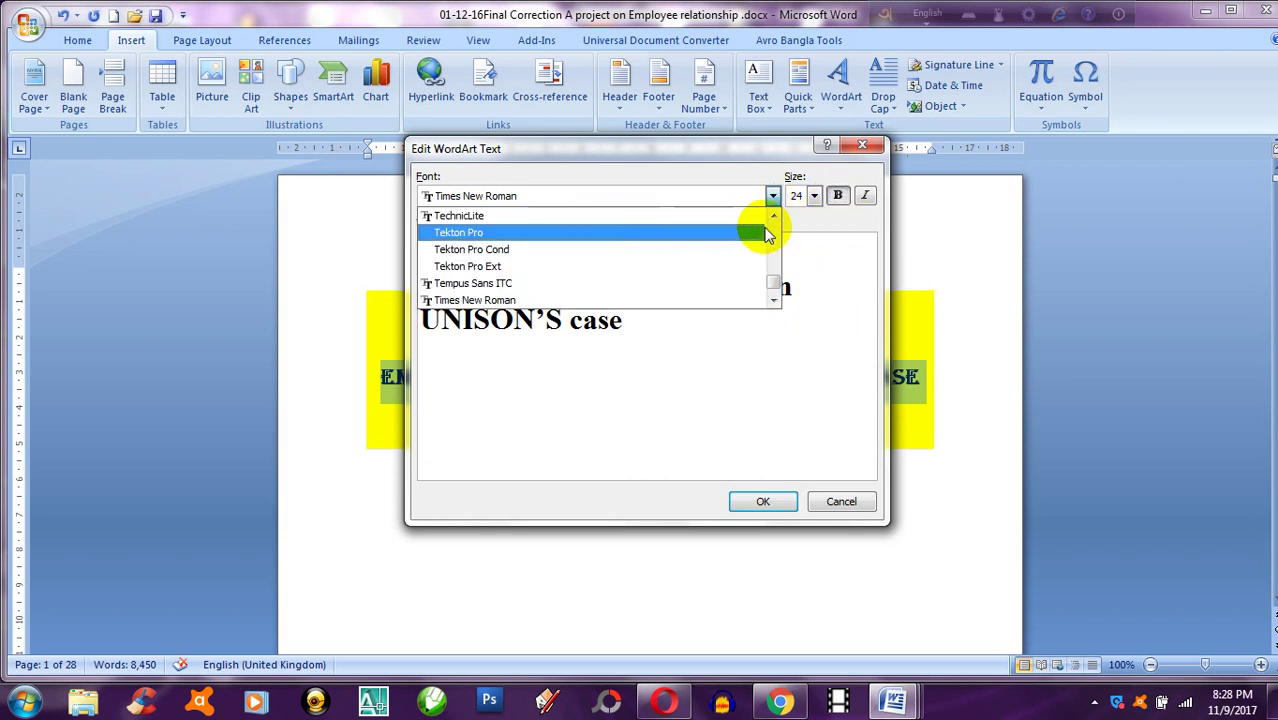
pyautogui.click(777, 229)
pyautogui.click(777, 229)
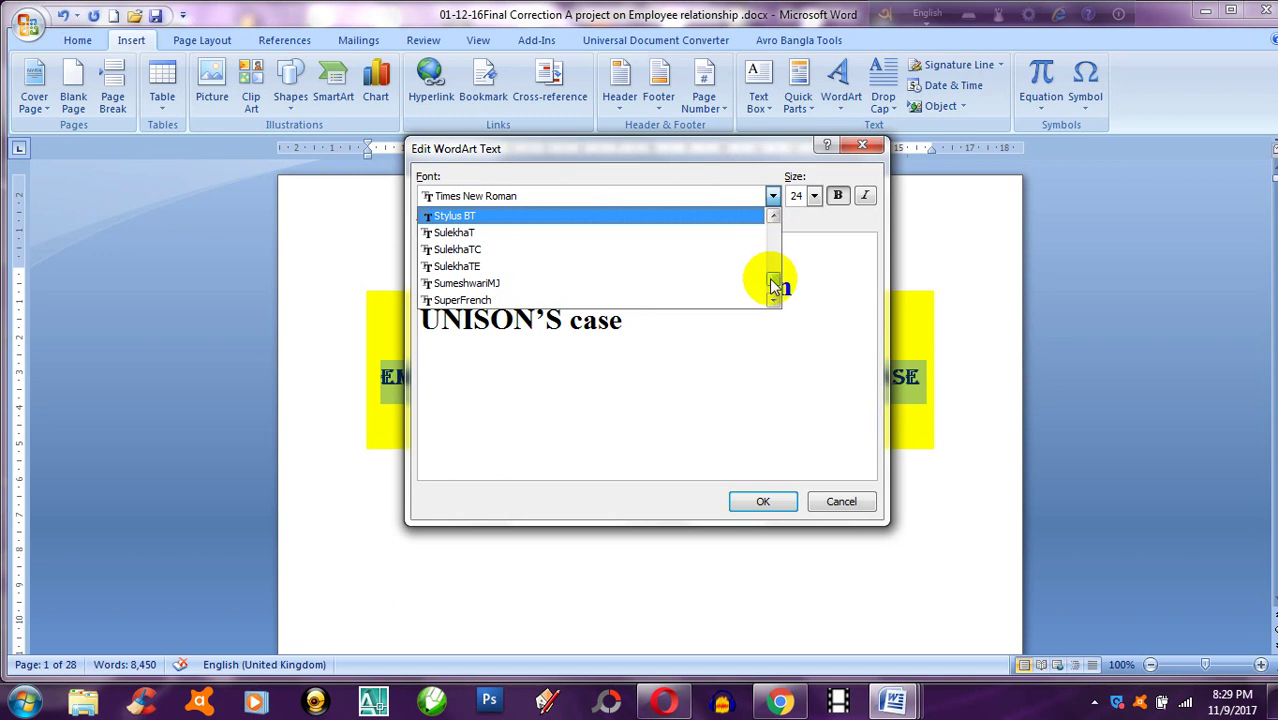
pyautogui.moveTo(770, 280); pyautogui.dragTo(767, 224)
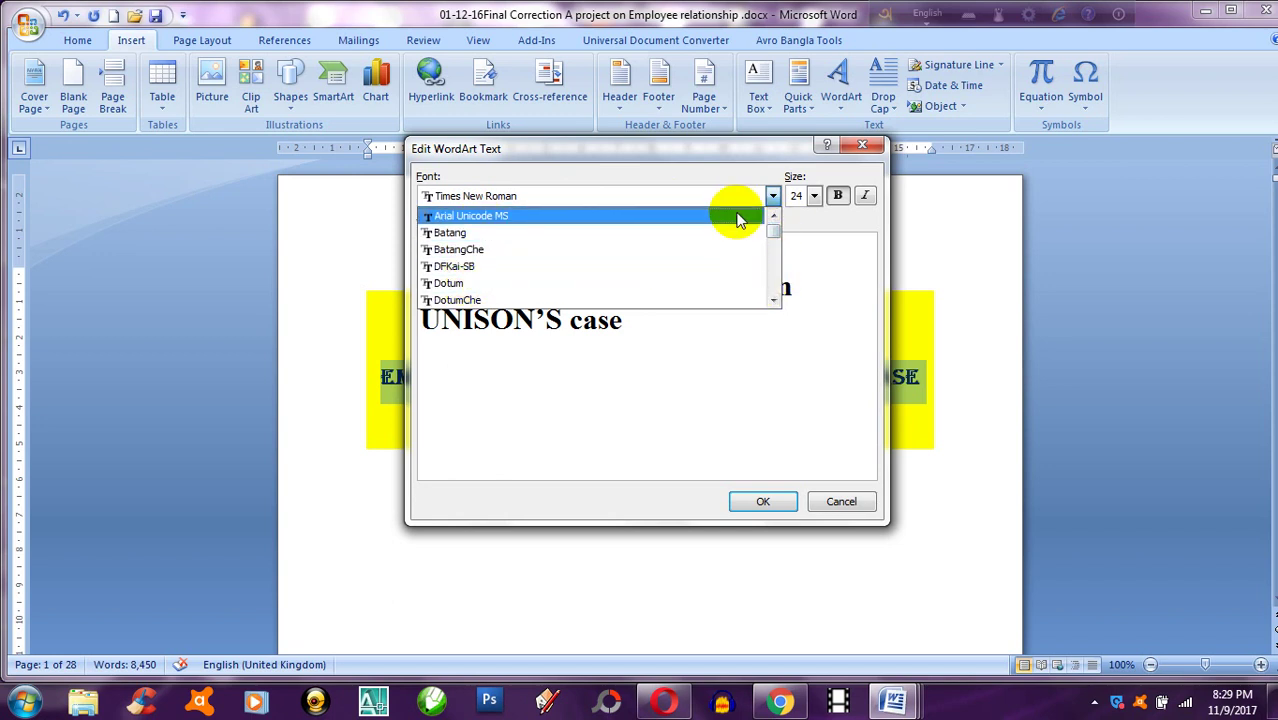
pyautogui.click(503, 249)
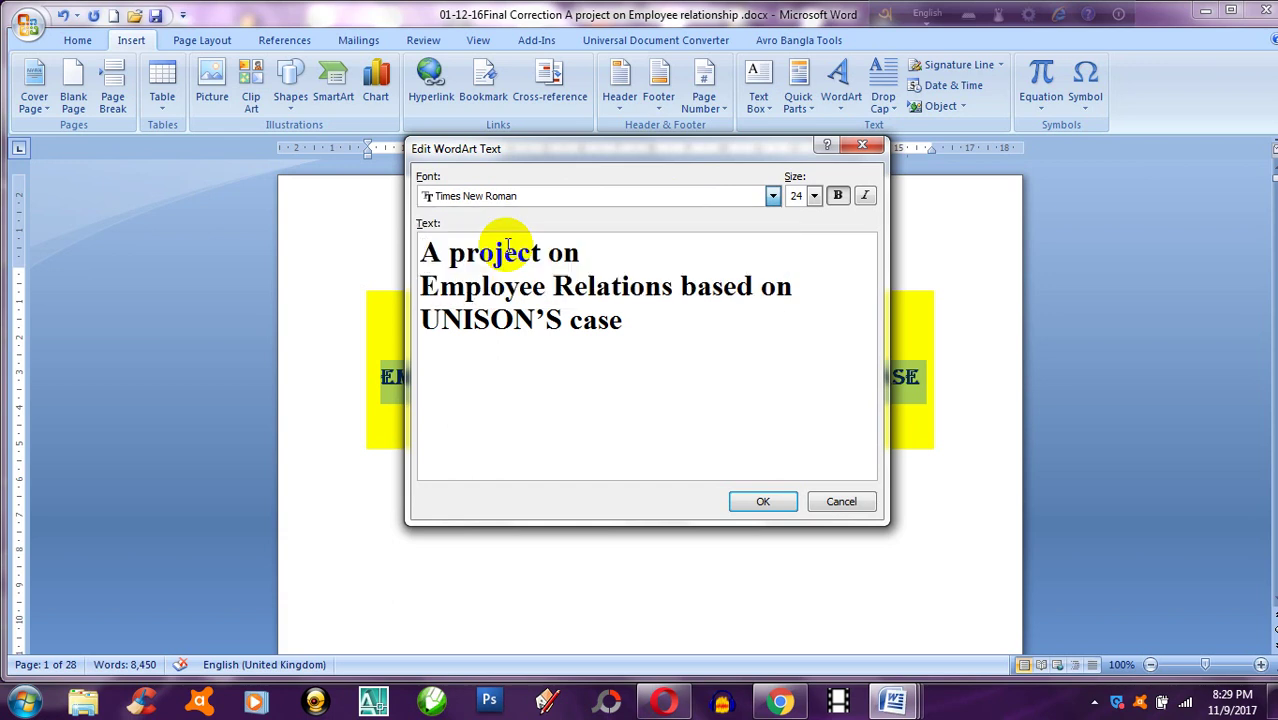
pyautogui.click(771, 196)
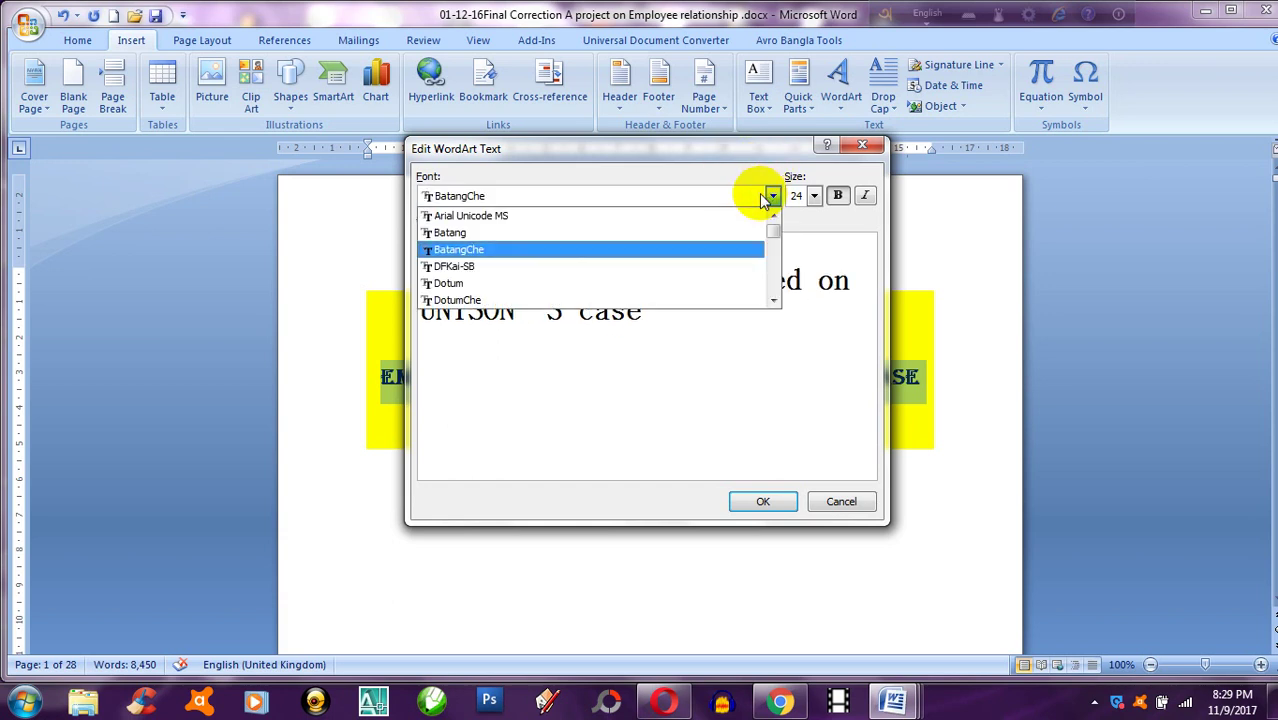
pyautogui.click(520, 216)
# Add leading spaces to centre 'A project on' above the rest of the title, then apply
pyautogui.click(694, 343)
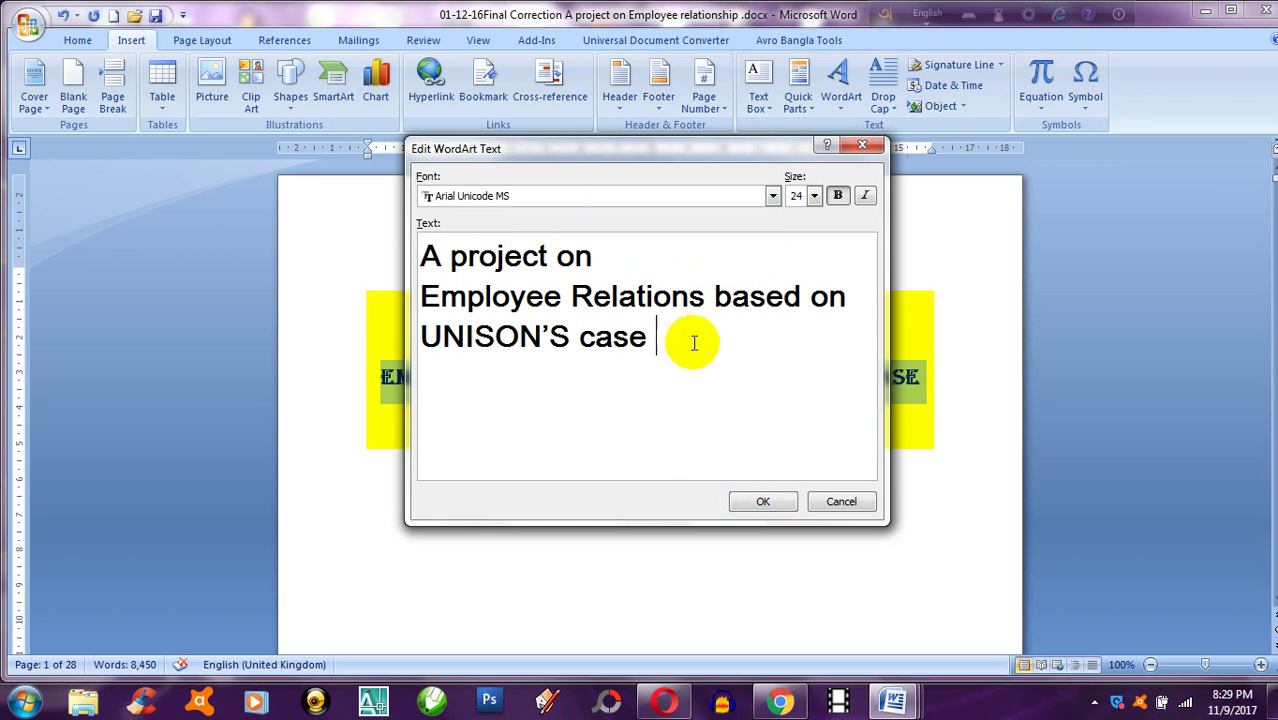
pyautogui.click(420, 256)
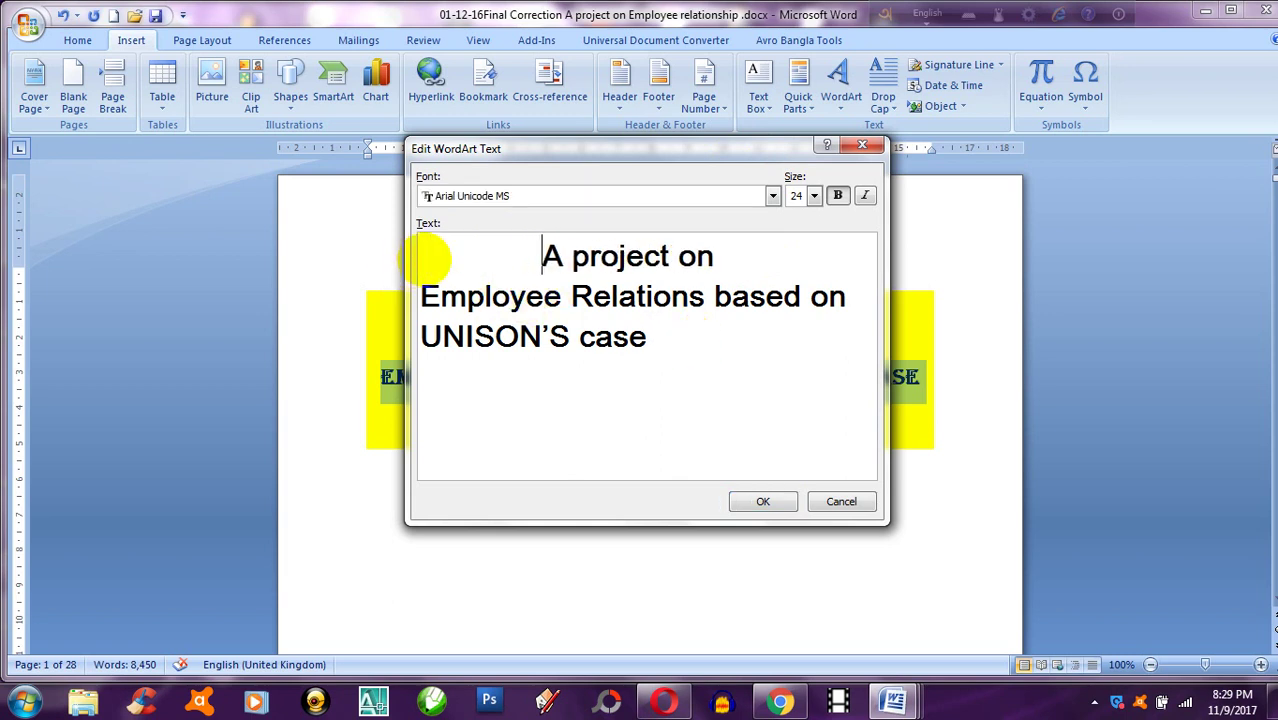
pyautogui.click(763, 502)
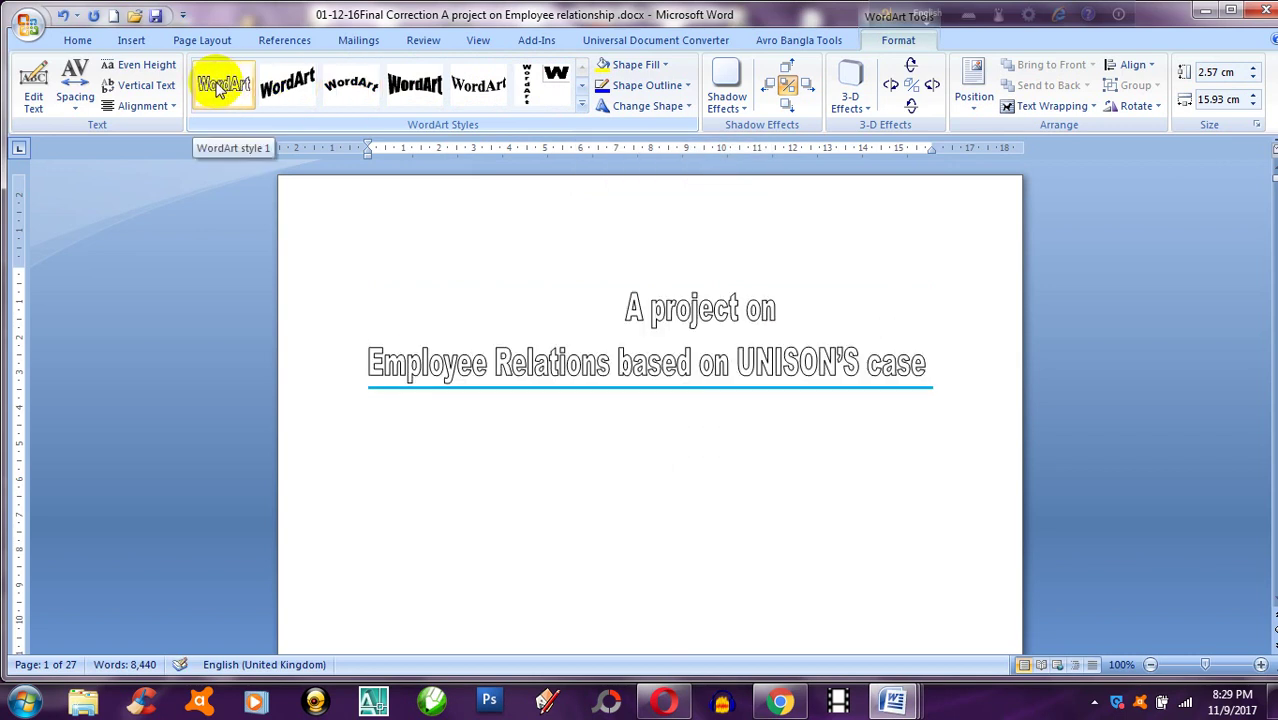
# Give the WordArt lettering a Red shape fill and a Yellow shape outline
pyautogui.click(665, 65)
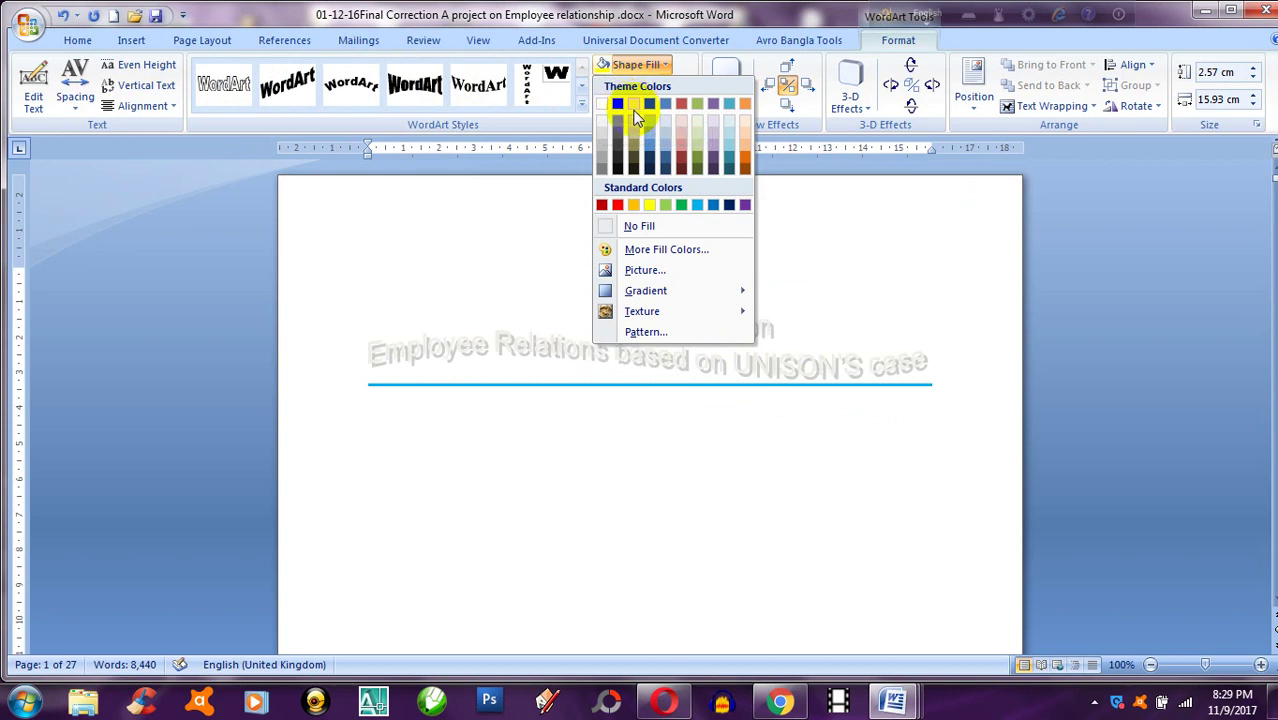
pyautogui.click(619, 206)
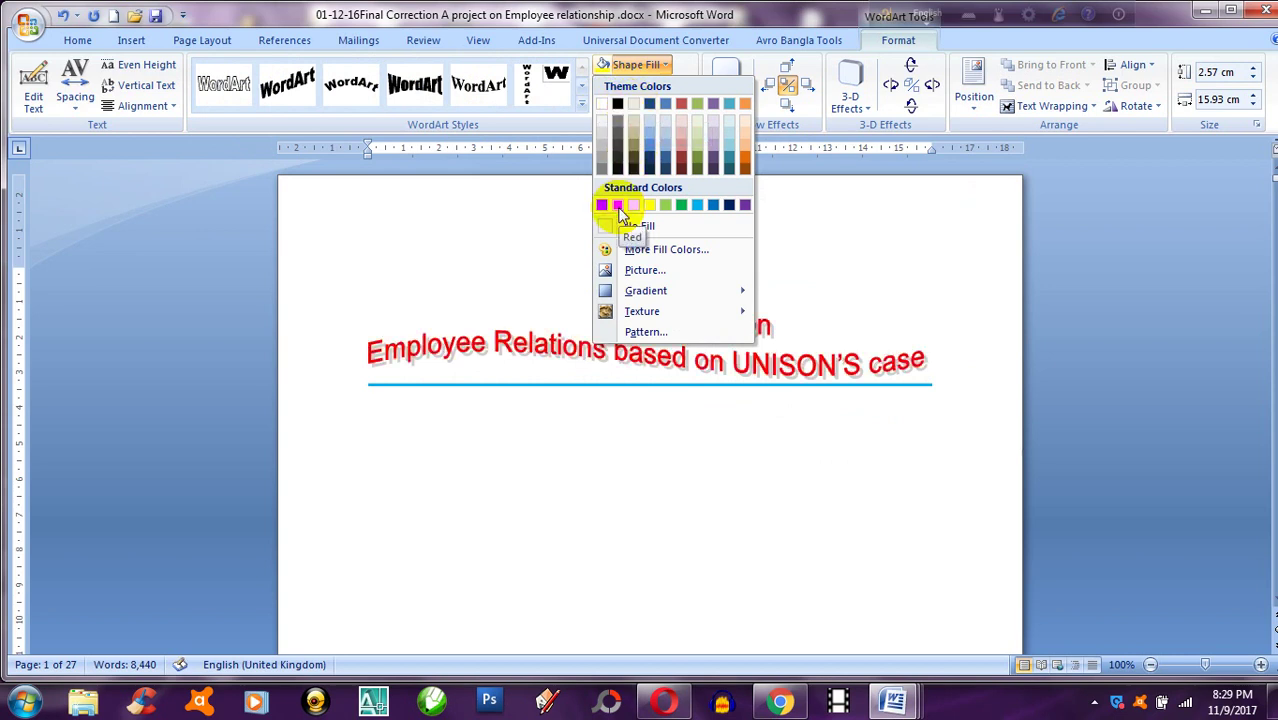
pyautogui.click(619, 206)
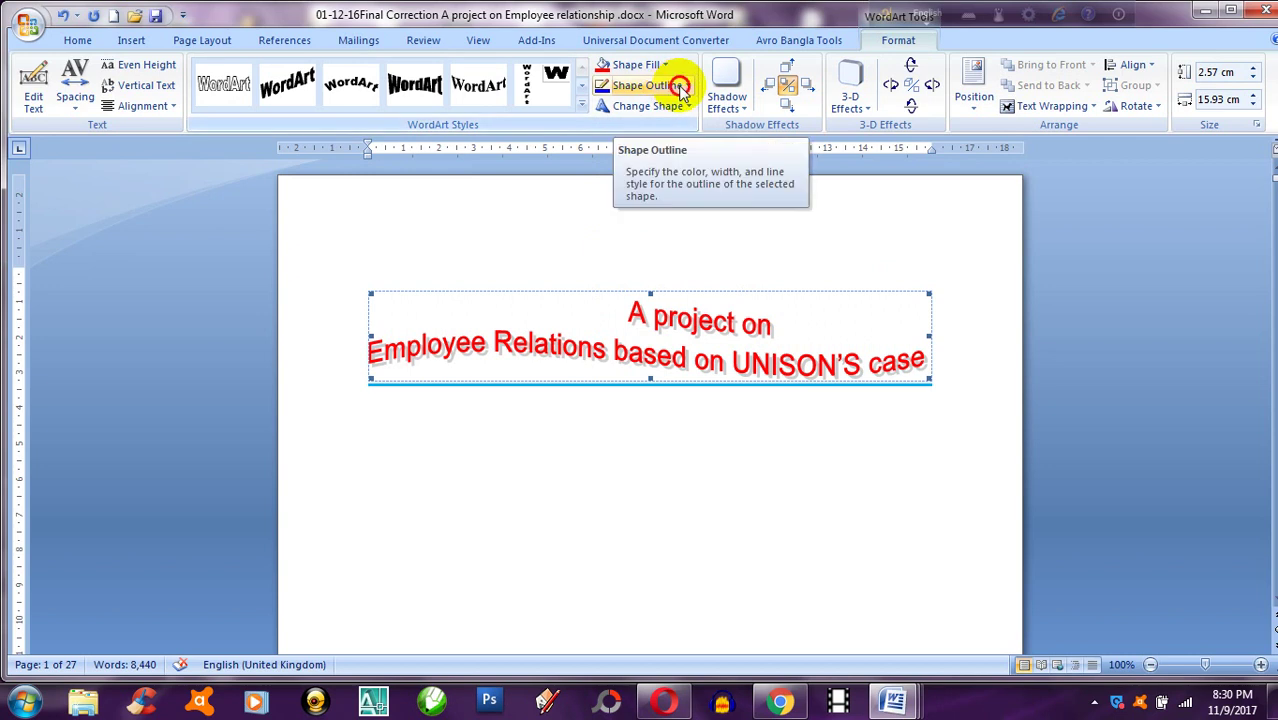
pyautogui.click(630, 86)
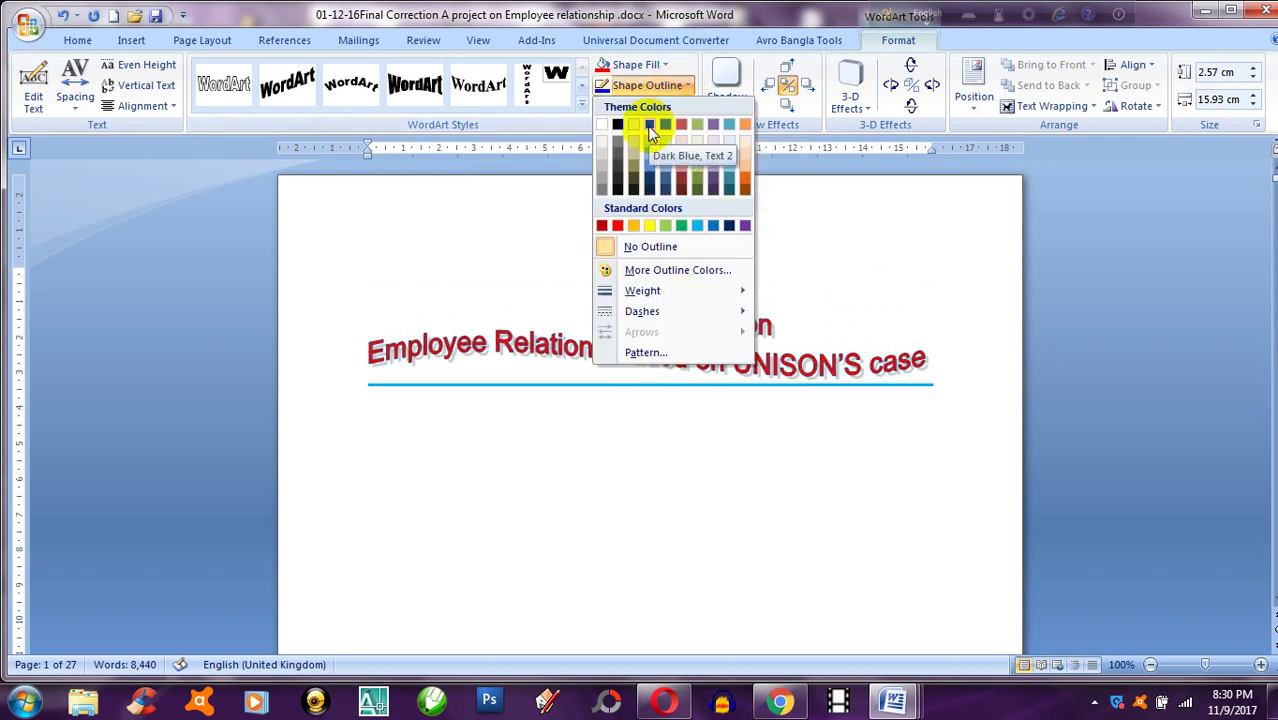
pyautogui.click(651, 226)
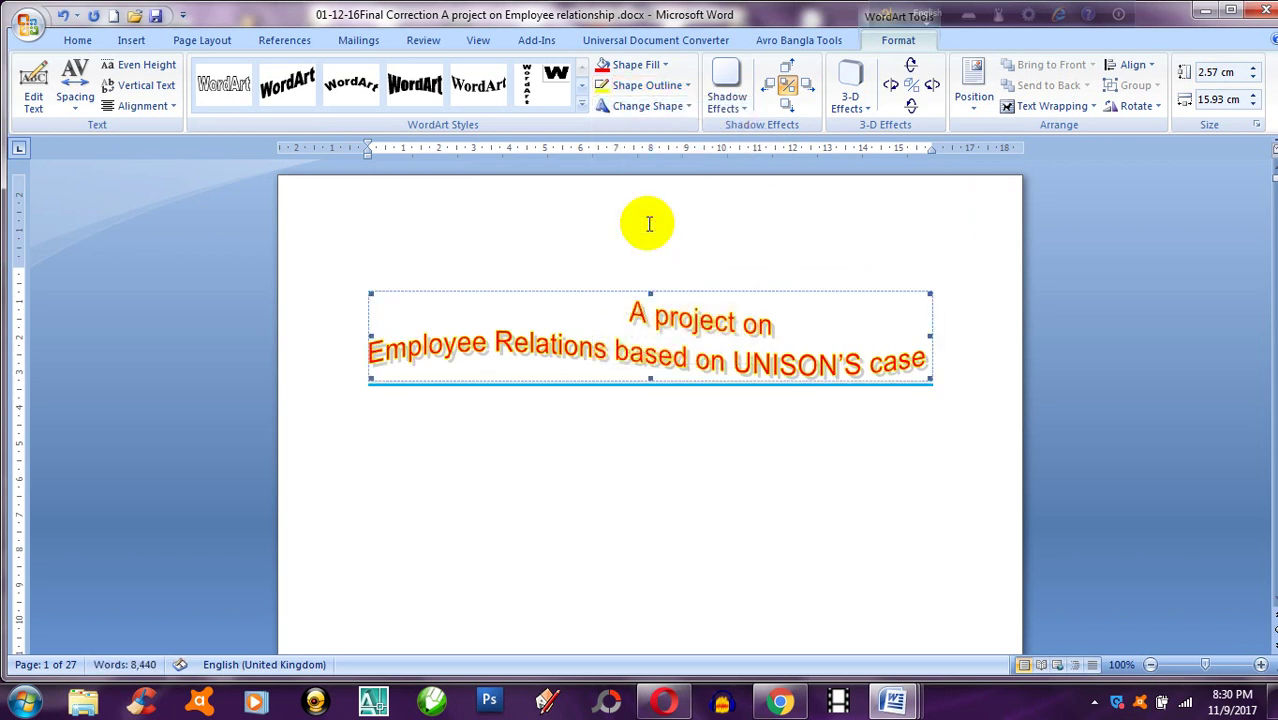
pyautogui.click(687, 108)
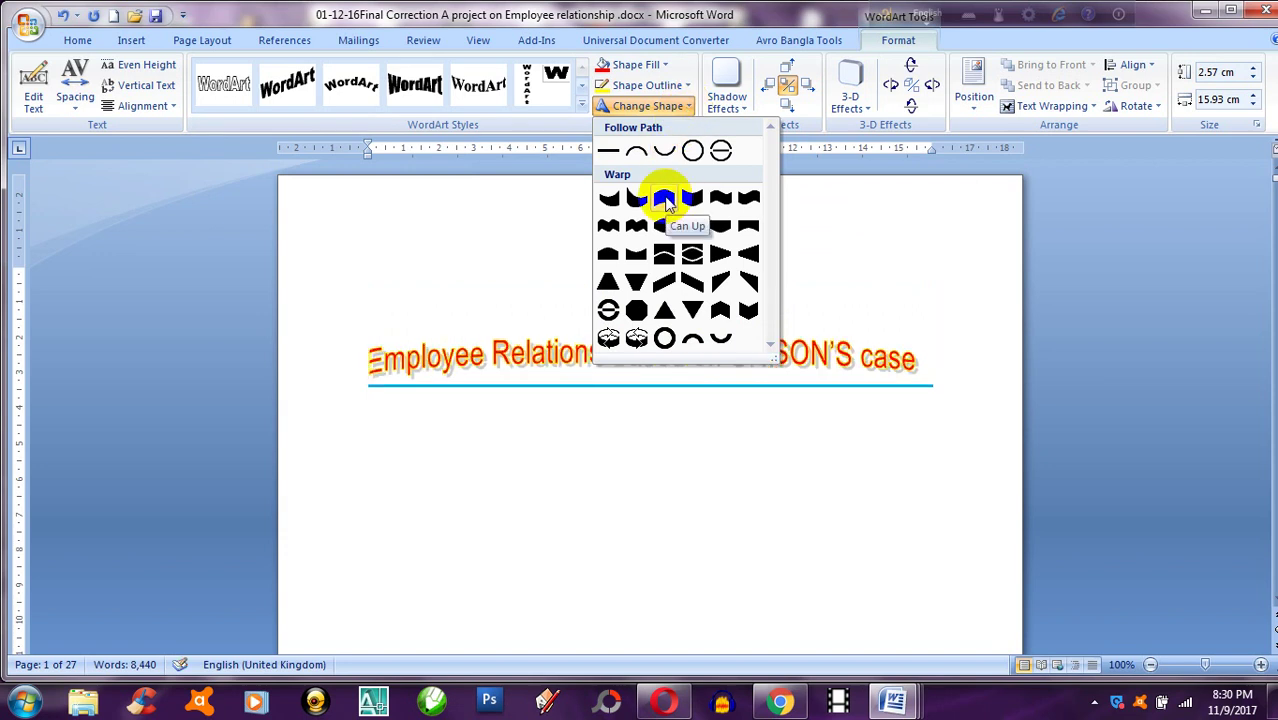
# Warp the title into the Can Up shape and add Perspective Shadow Style 6
pyautogui.click(680, 278)
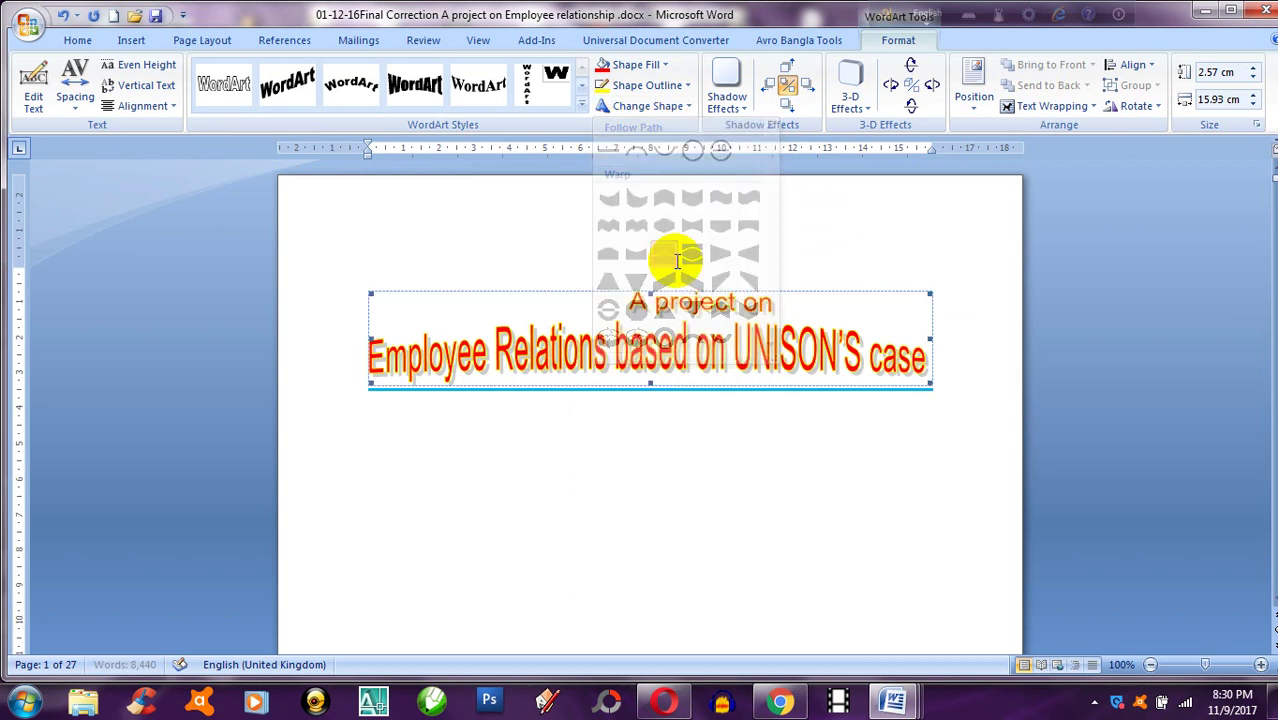
pyautogui.click(745, 113)
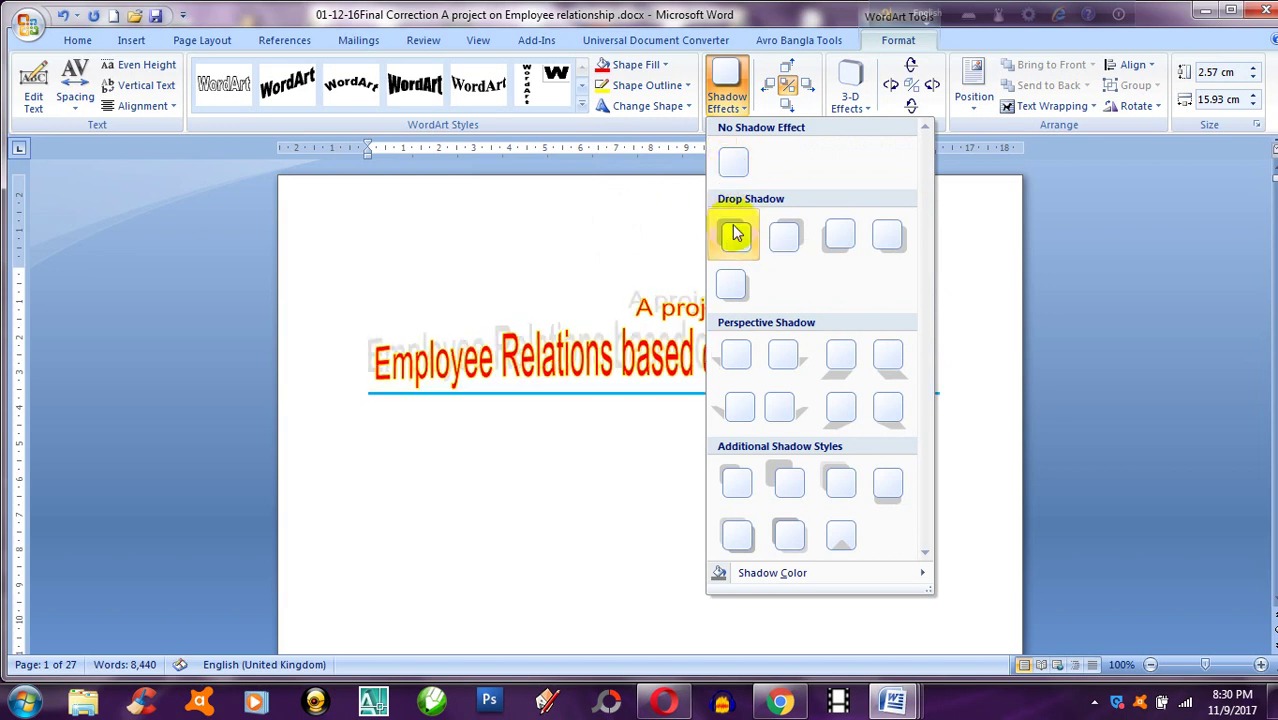
pyautogui.click(737, 355)
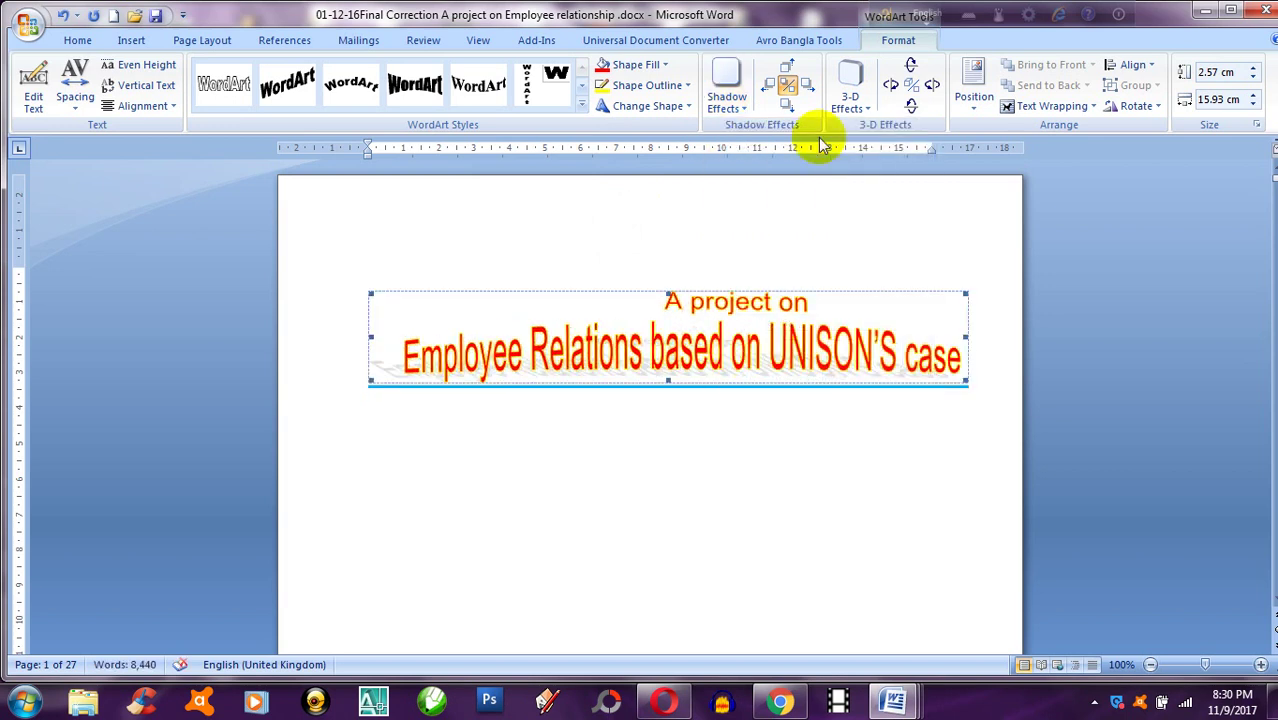
pyautogui.click(866, 113)
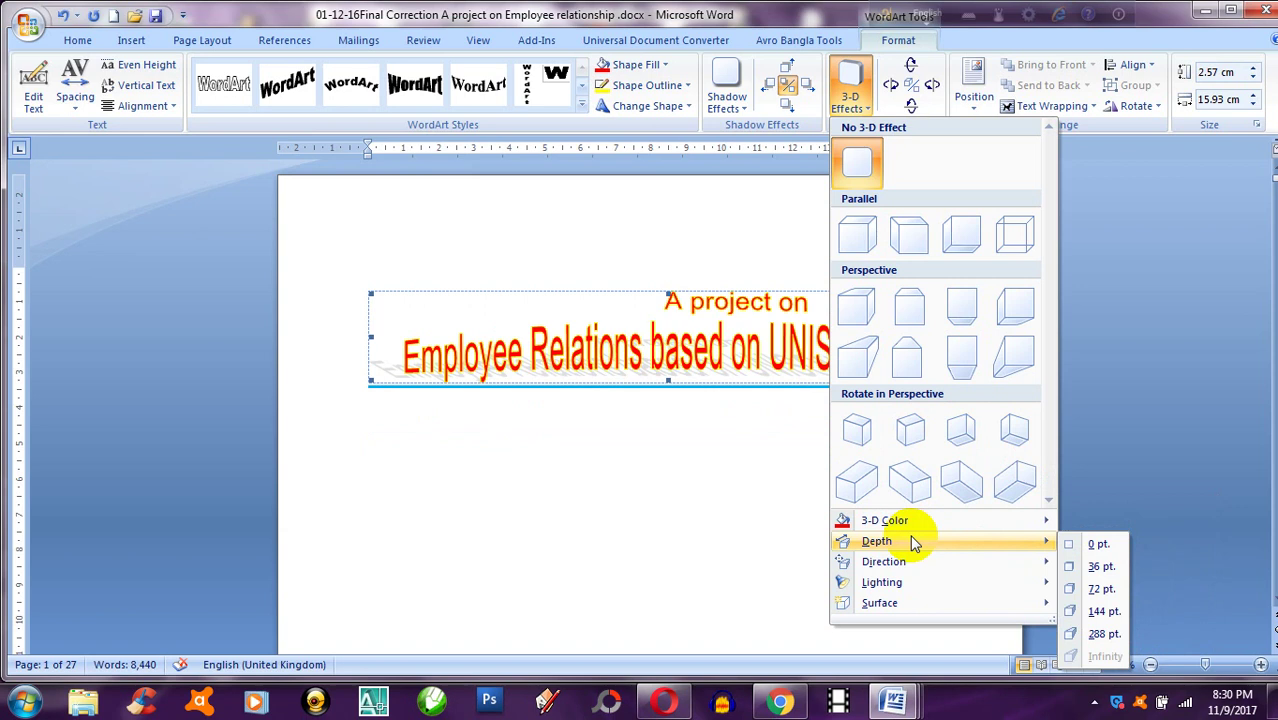
# Close the 3-D Effects gallery unused, and review the WordArt text without changing it
pyautogui.click(679, 492)
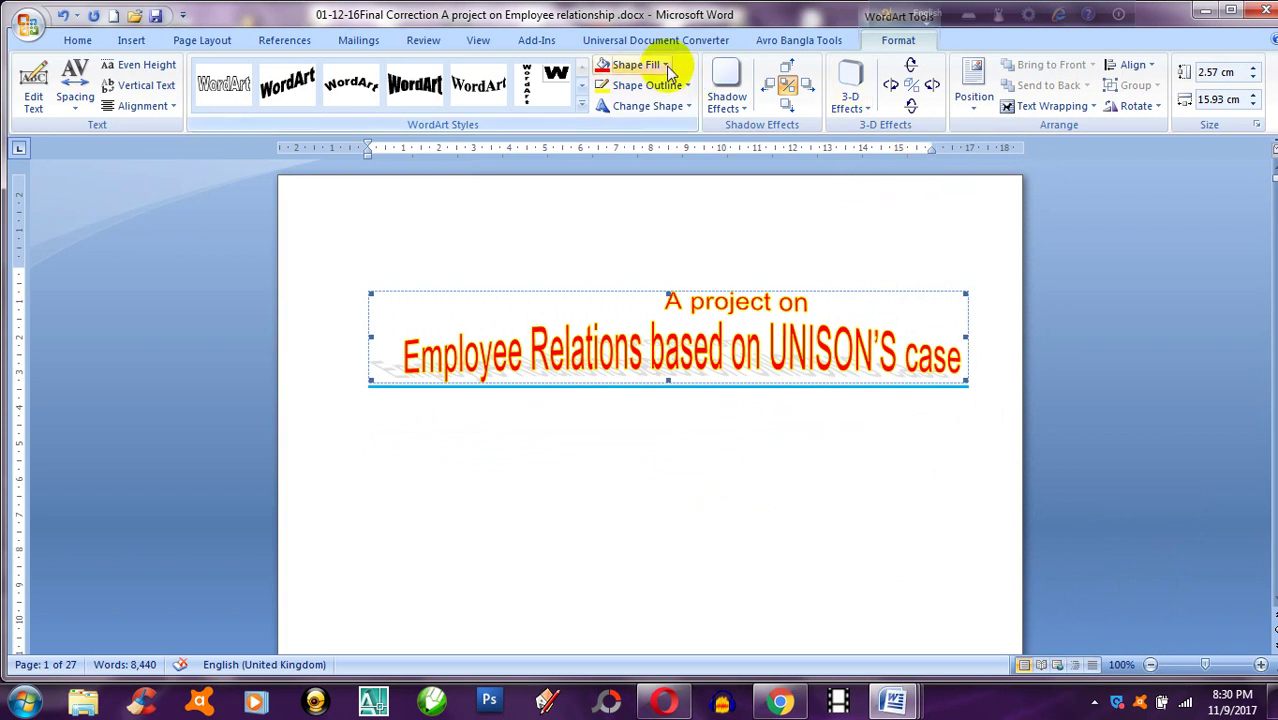
pyautogui.click(263, 92)
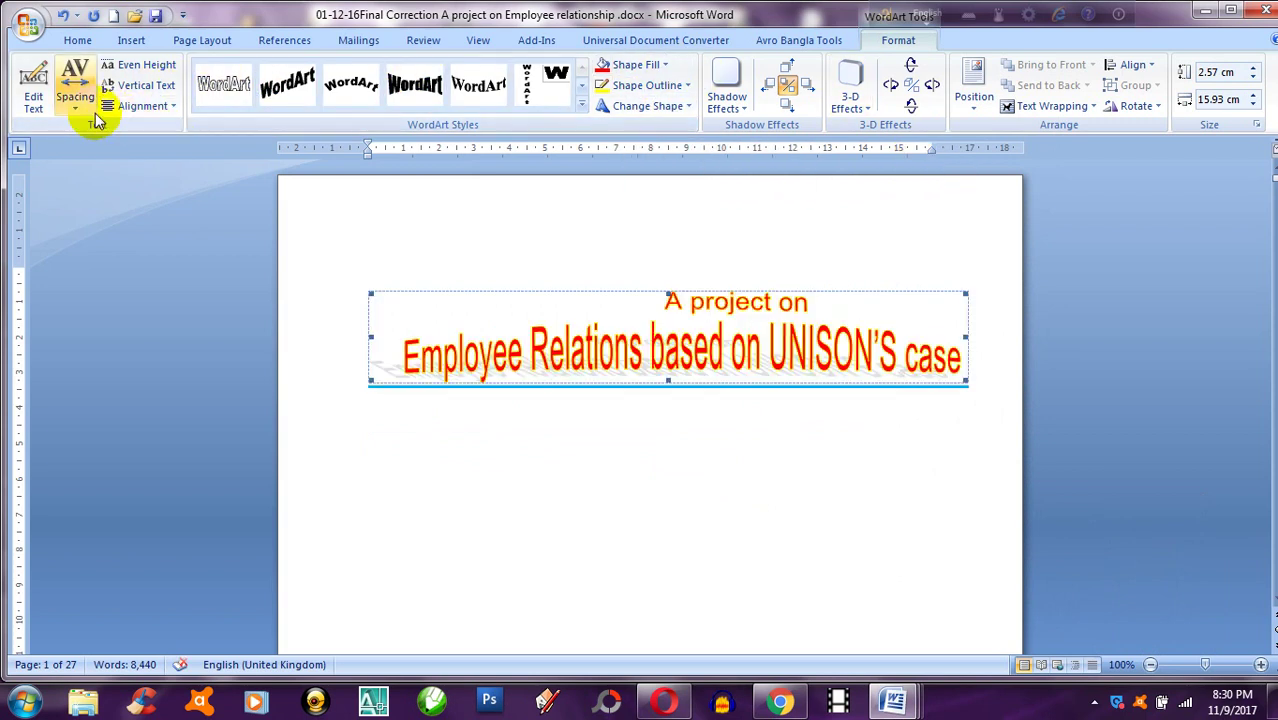
pyautogui.click(33, 100)
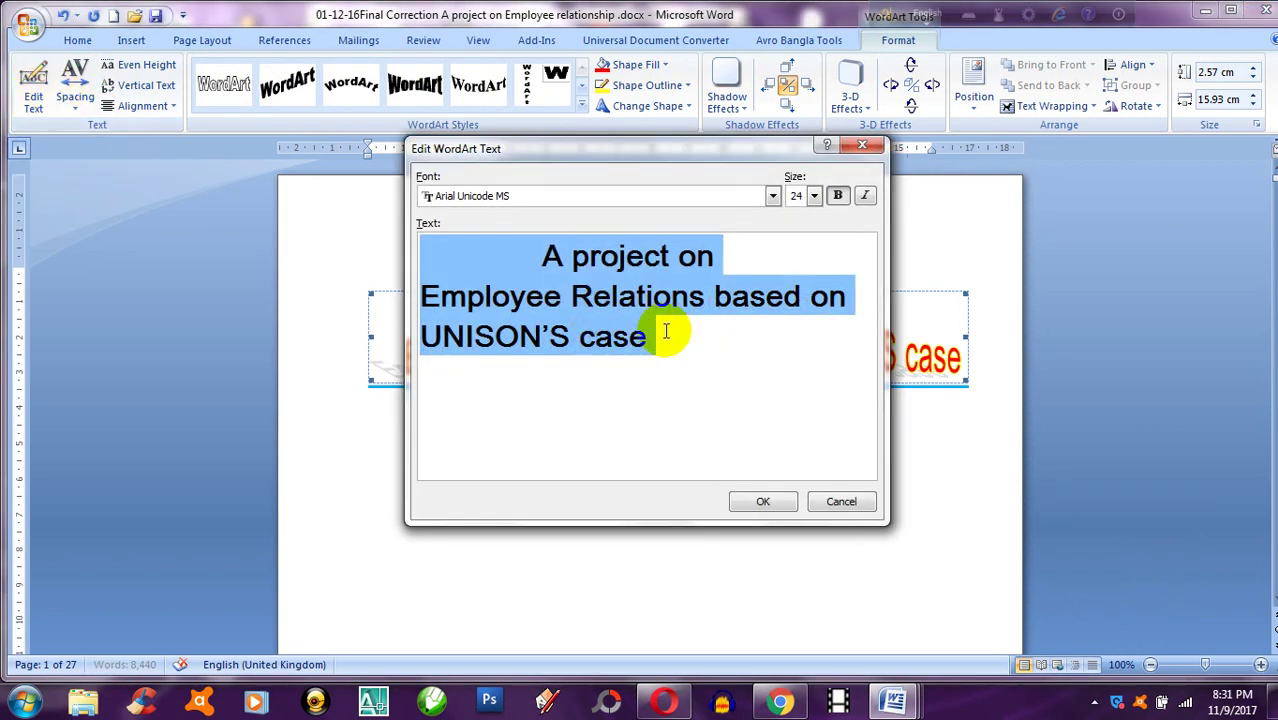
pyautogui.click(818, 507)
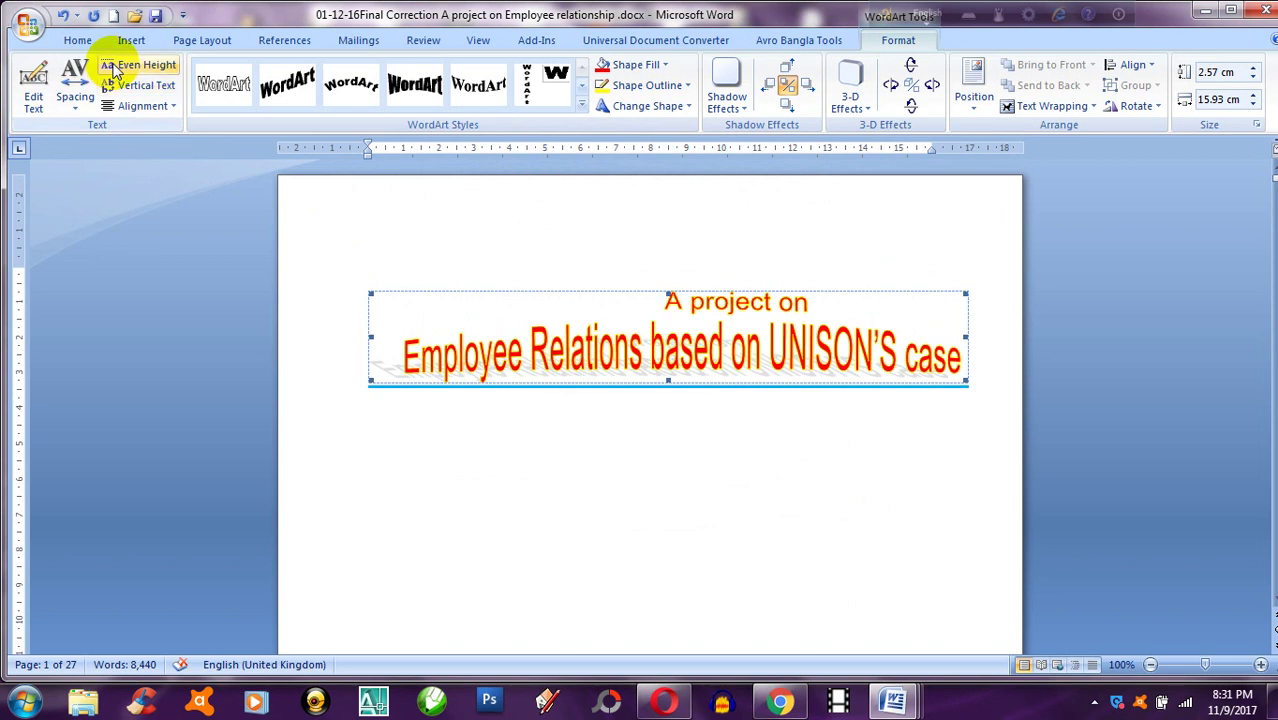
# Return to the Home tab and reveal the hidden taskbar notification icons
pyautogui.click(79, 41)
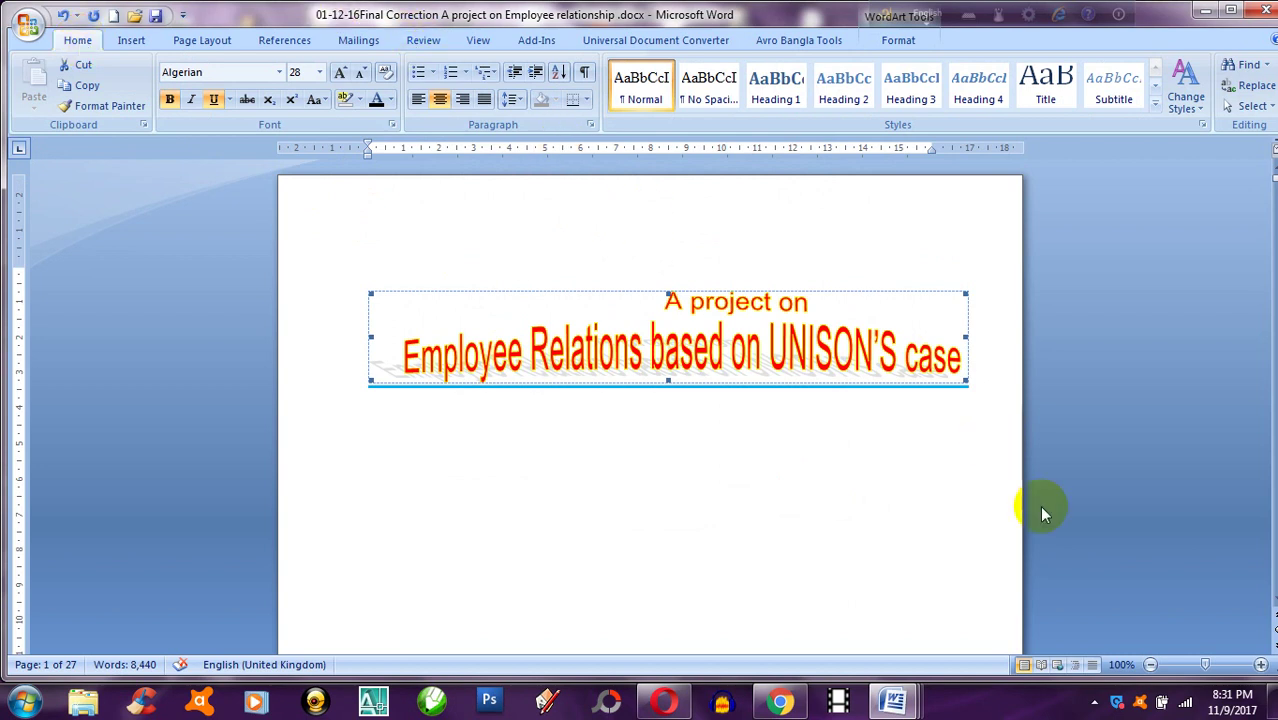
pyautogui.moveTo(780, 702)
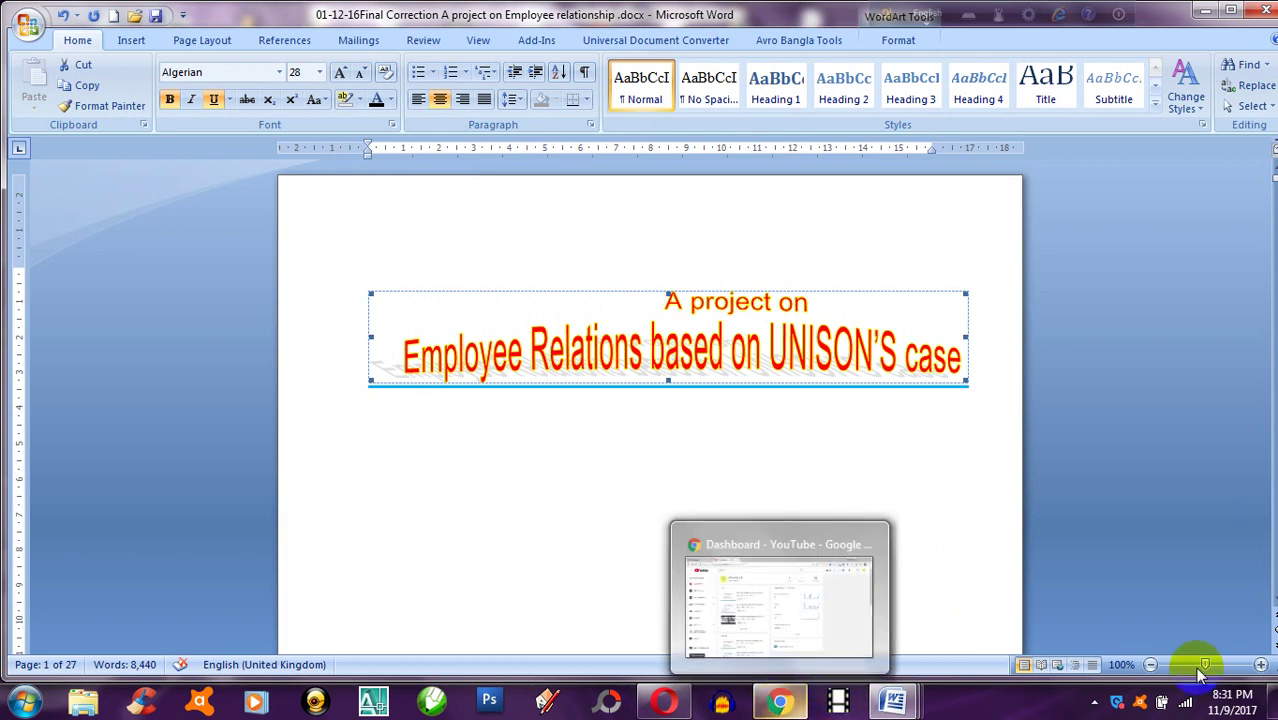
pyautogui.click(1096, 703)
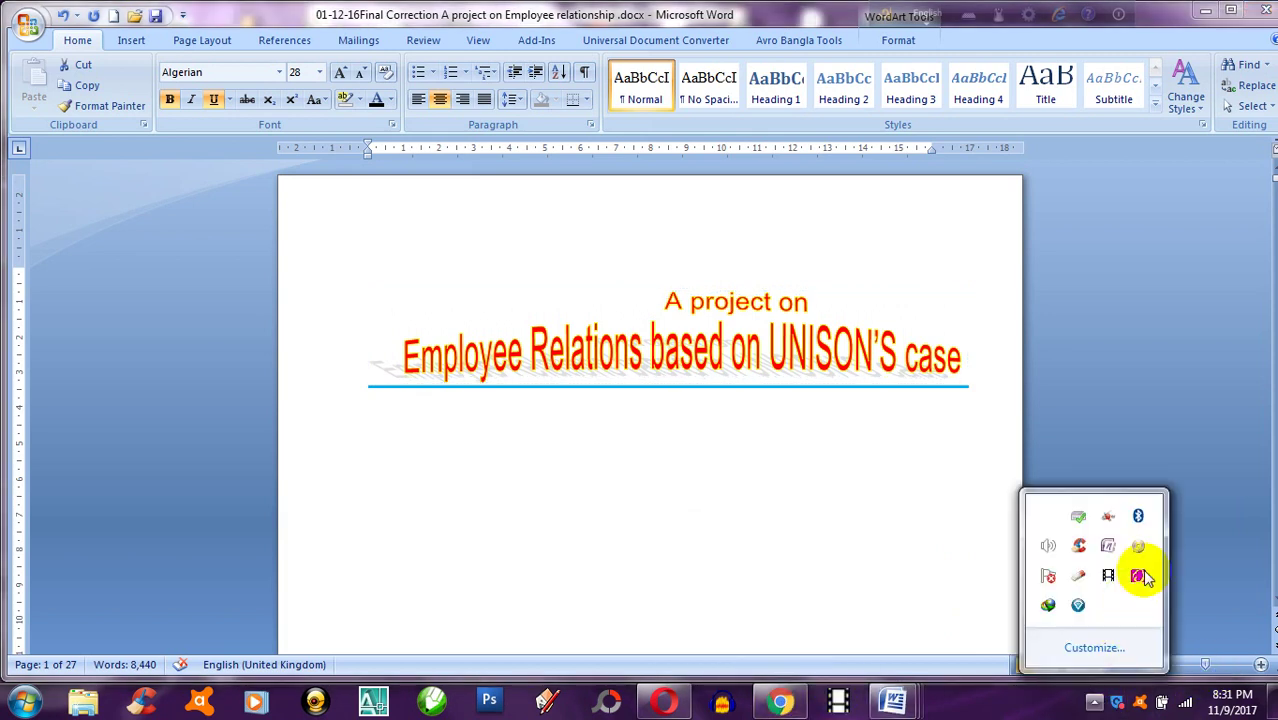